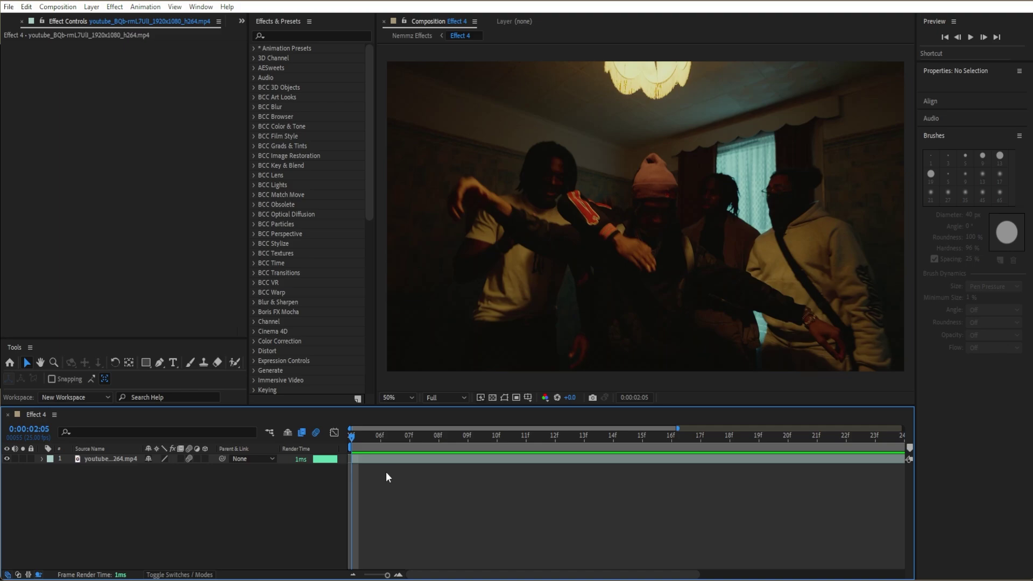
Step: Add a Rotation keyframe at 0° to the video layer and move it to 0:00:02:10
left_click(115, 460)
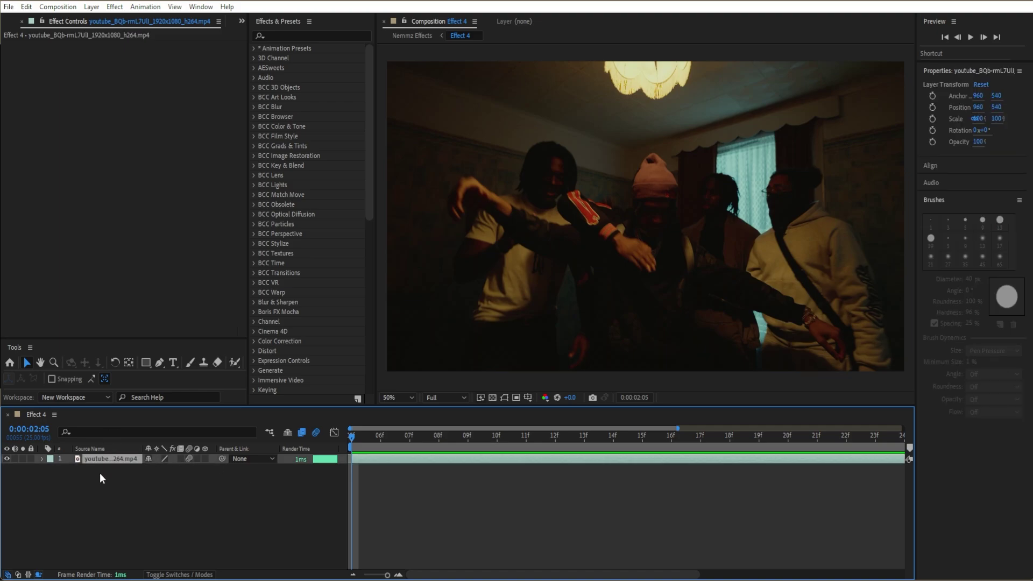
key("r")
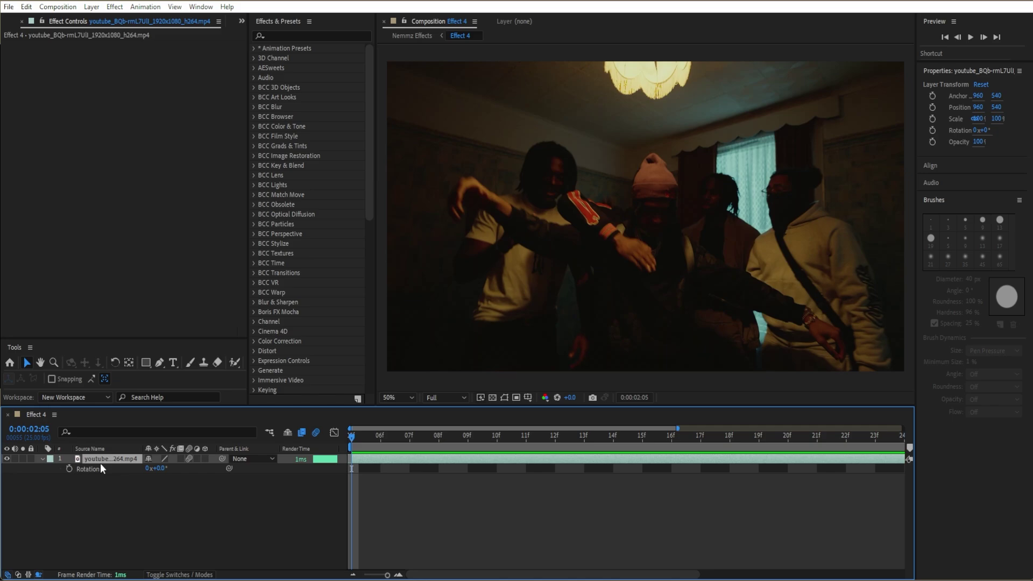
left_click(67, 470)
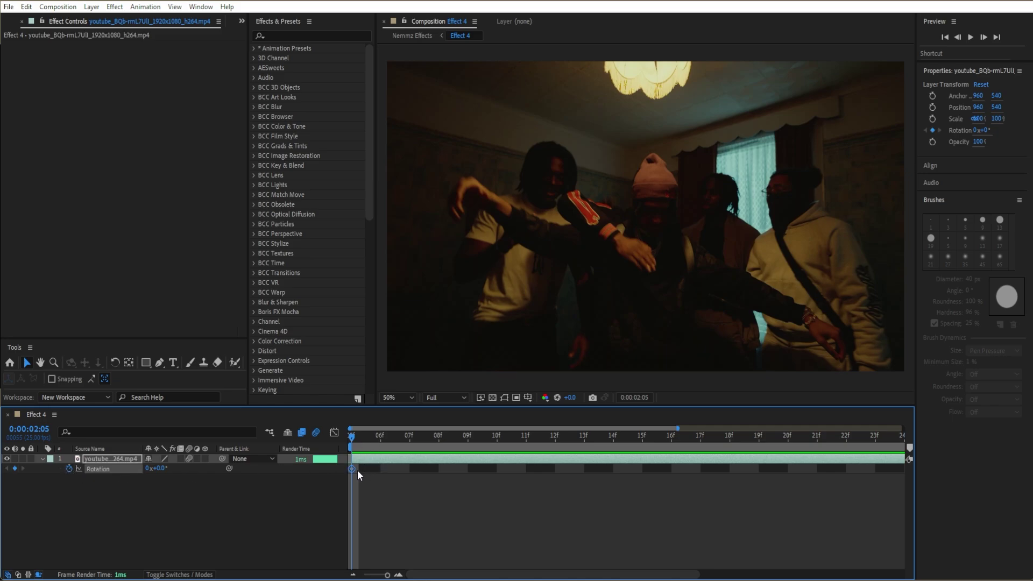
left_click_drag(352, 466, 497, 467)
Step: Add a second Rotation keyframe of 2 full turns on the video layer at 0:00:03:02
left_click(496, 436)
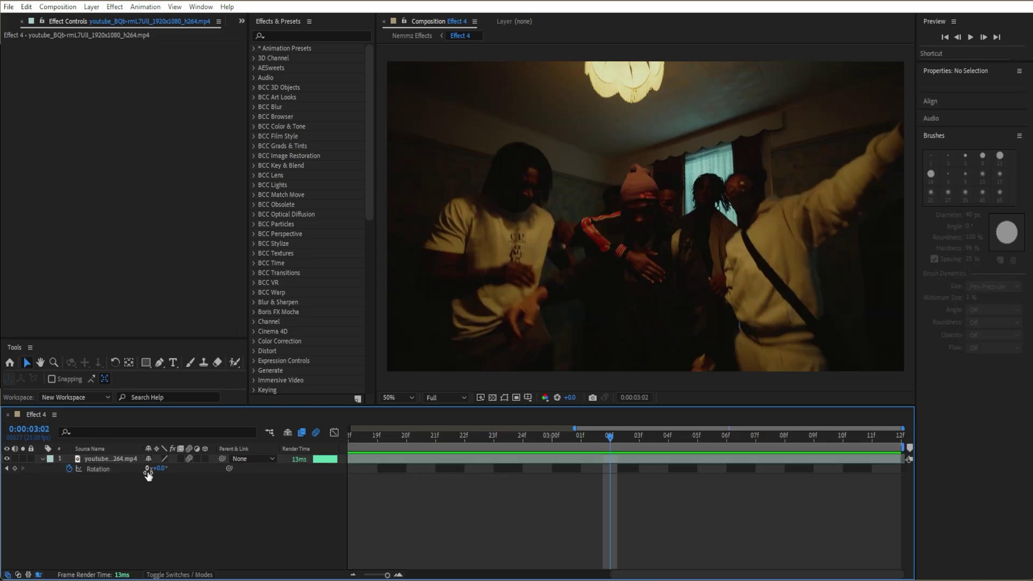
type("2")
key("Return")
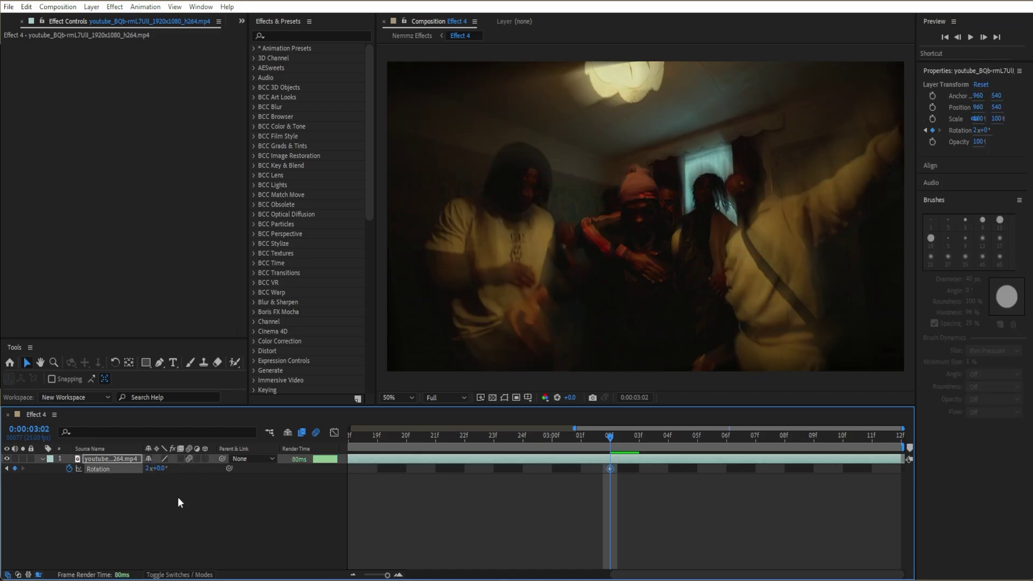
Step: Apply Easy Ease to both Rotation keyframes of the video layer
left_click_drag(619, 438, 319, 463)
left_click_drag(409, 443, 815, 451)
scroll(515, 479, "down", 2)
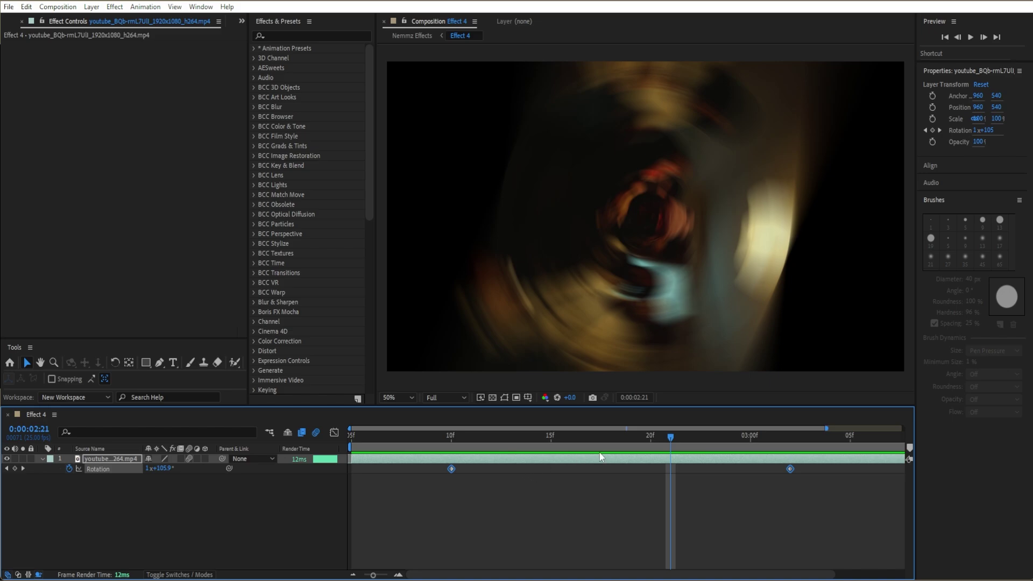
key("F9")
left_click(543, 475)
Step: Add a 100% Scale keyframe to the video layer, place it at 0:00:02:05, and show all animated properties
left_click(435, 459)
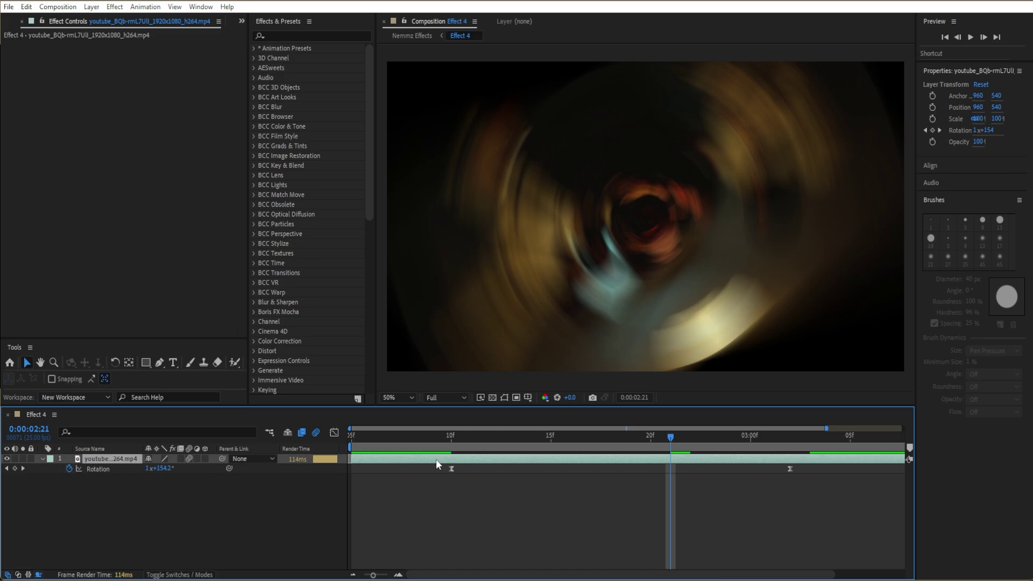
key("s")
left_click(68, 469)
key("u")
key("u")
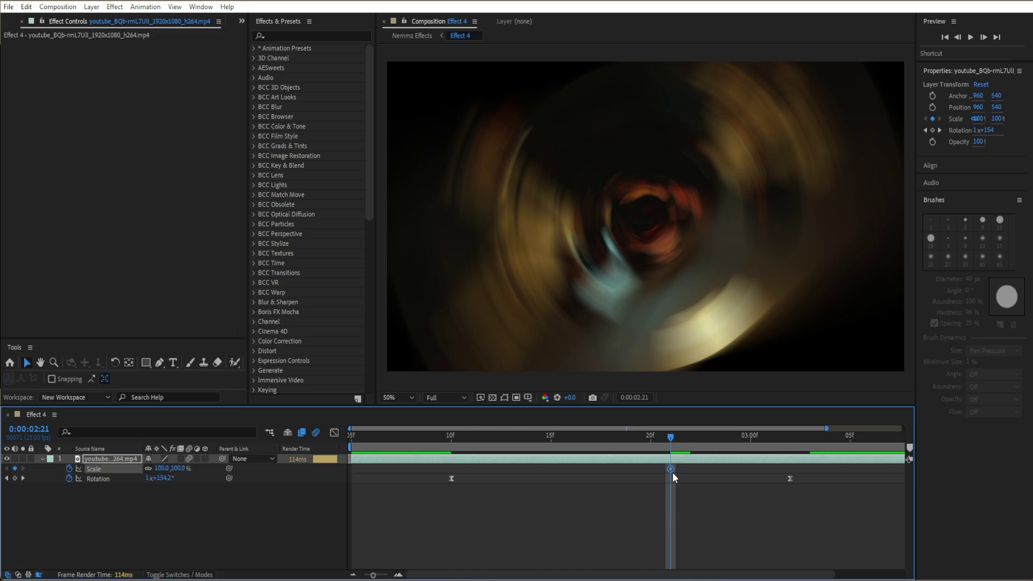
scroll(664, 474, "up", 2)
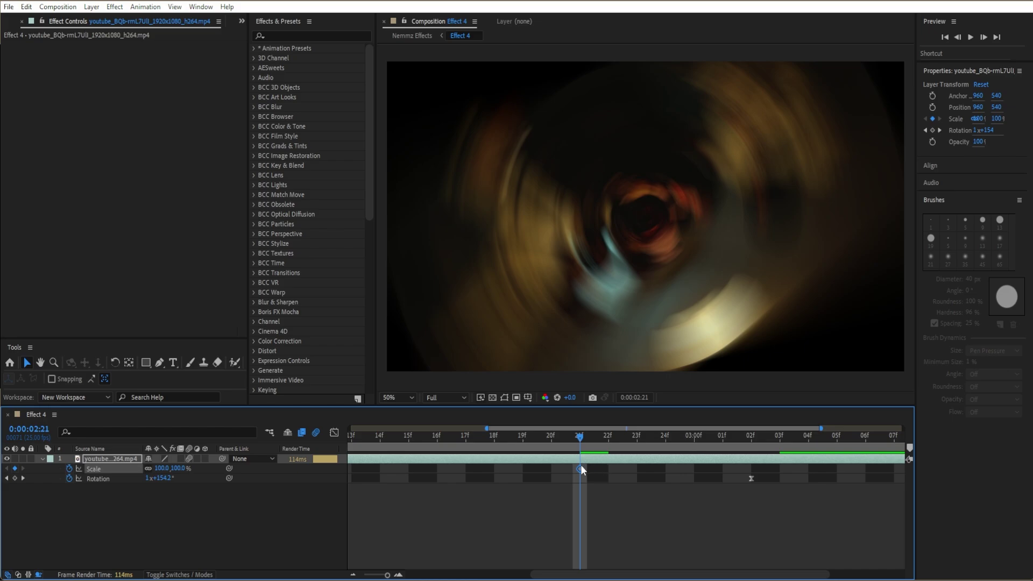
left_click_drag(392, 476, 347, 473)
key("ctrl+z")
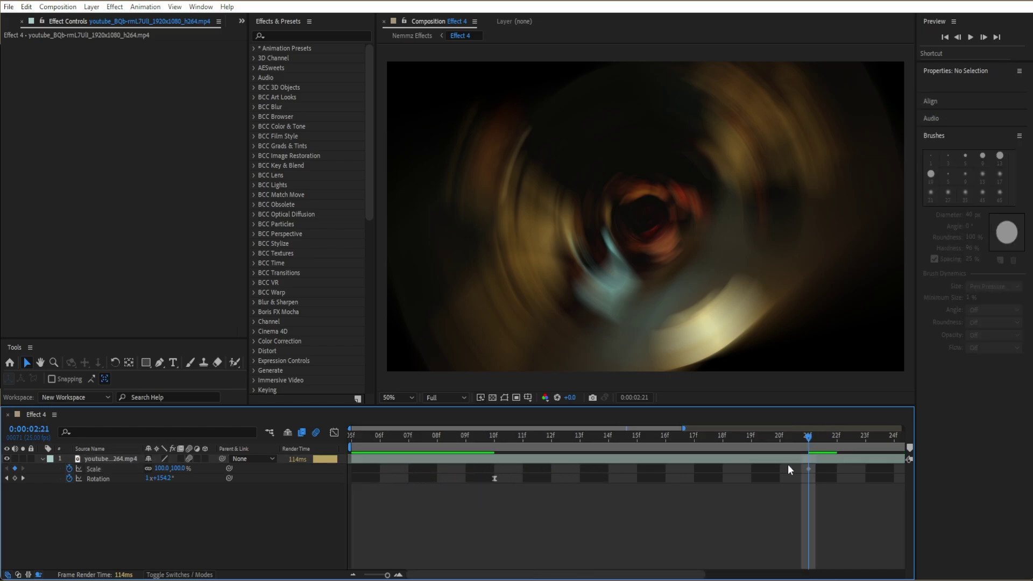
left_click_drag(804, 469, 349, 452)
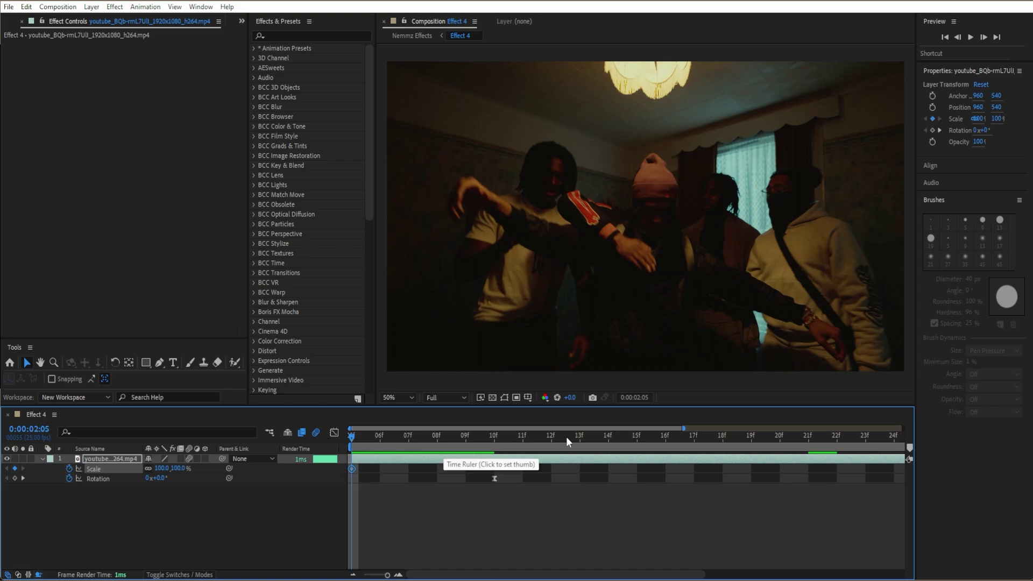
Step: Keyframe the video layer's Scale at 184% at 0:00:02:15
left_click(638, 439)
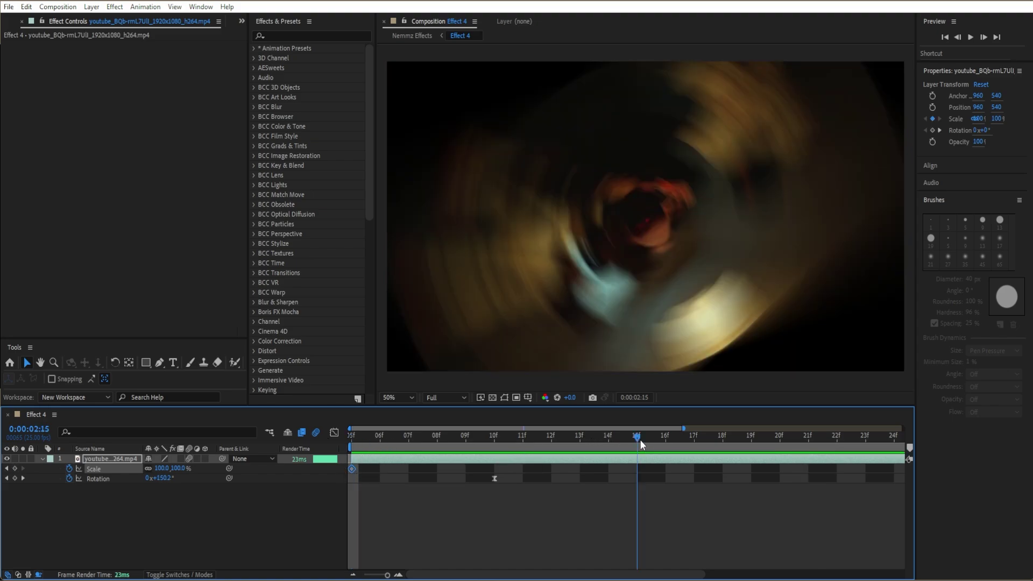
left_click(161, 468)
type("184")
key("Return")
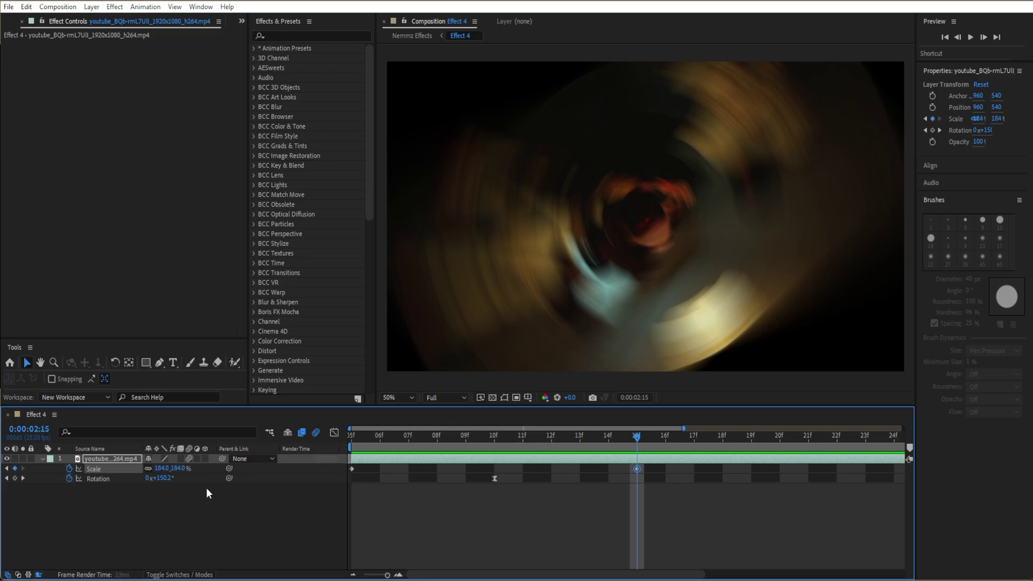
Step: Reset the video layer's Scale to 100% with a keyframe at 0:00:03:06
left_click_drag(613, 437, 784, 441)
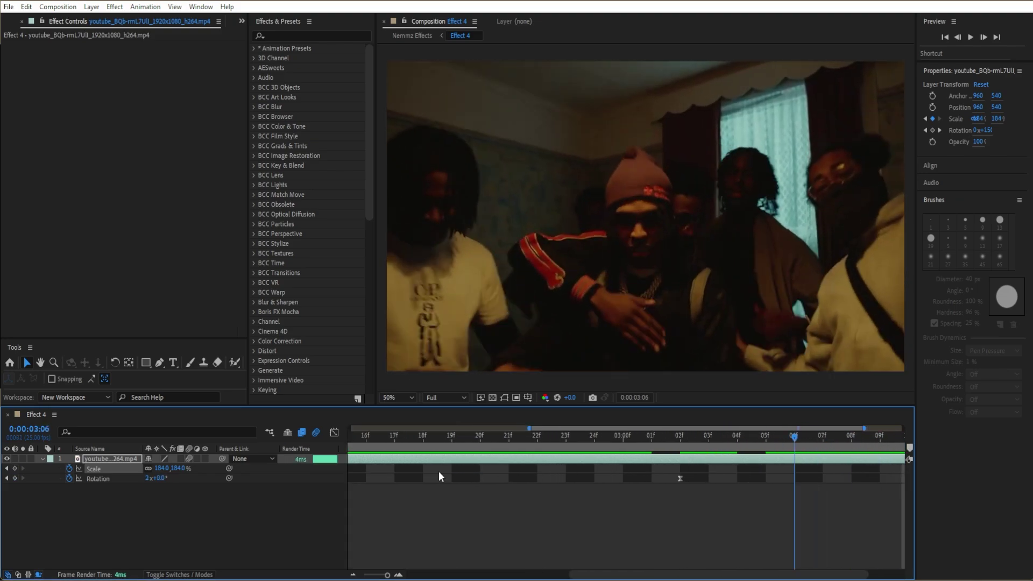
key("=")
right_click(170, 469)
right_click(159, 469)
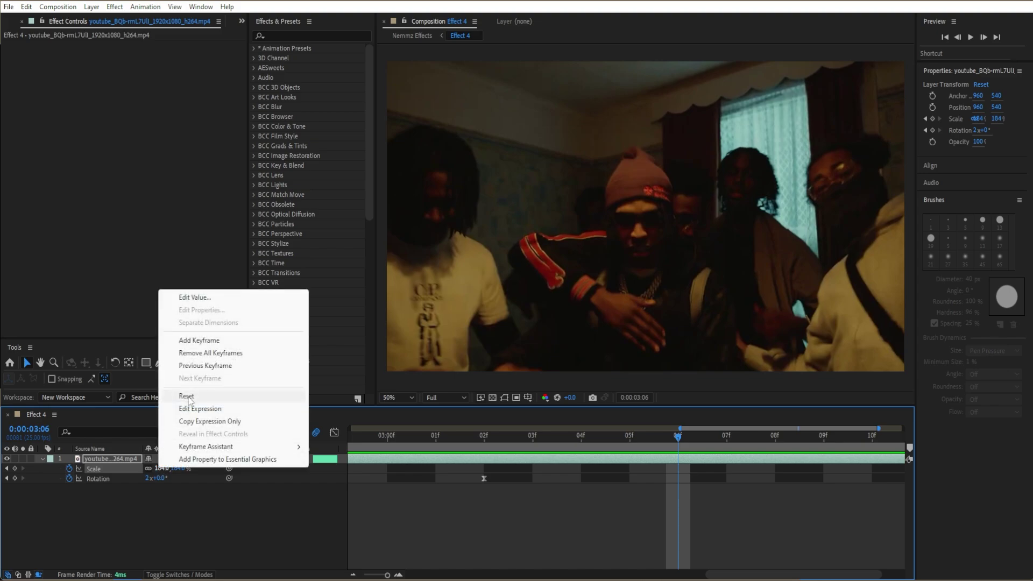
left_click(190, 399)
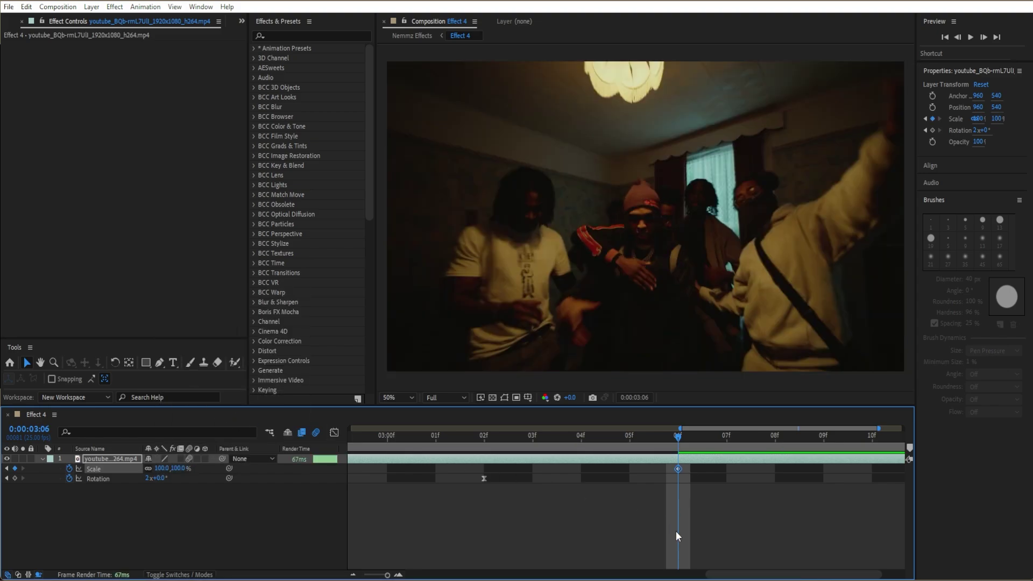
Step: Apply Easy Ease to all three Scale keyframes and collapse the video layer's properties
key("minus")
key("minus")
left_click_drag(818, 473, 336, 471)
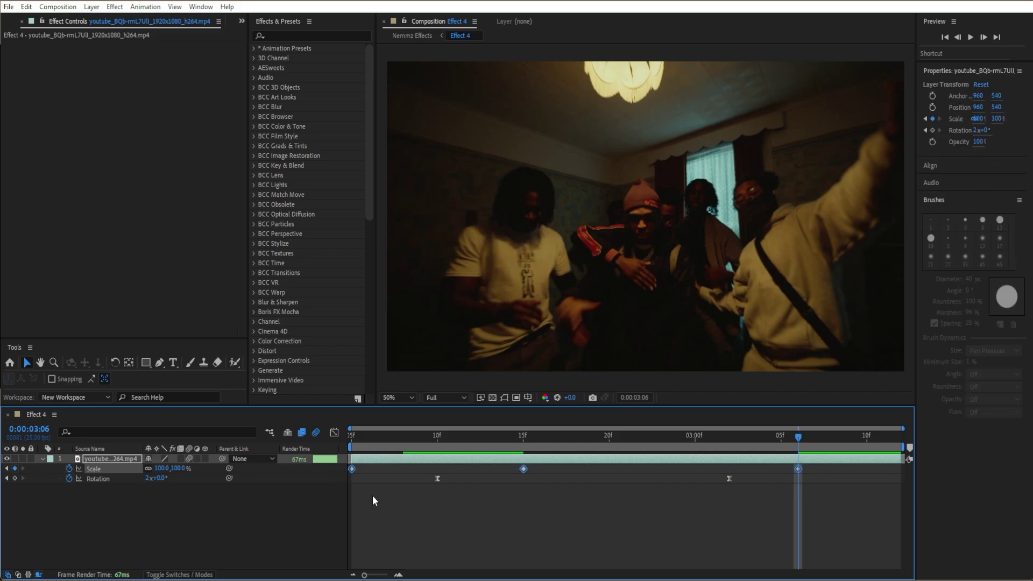
key("F9")
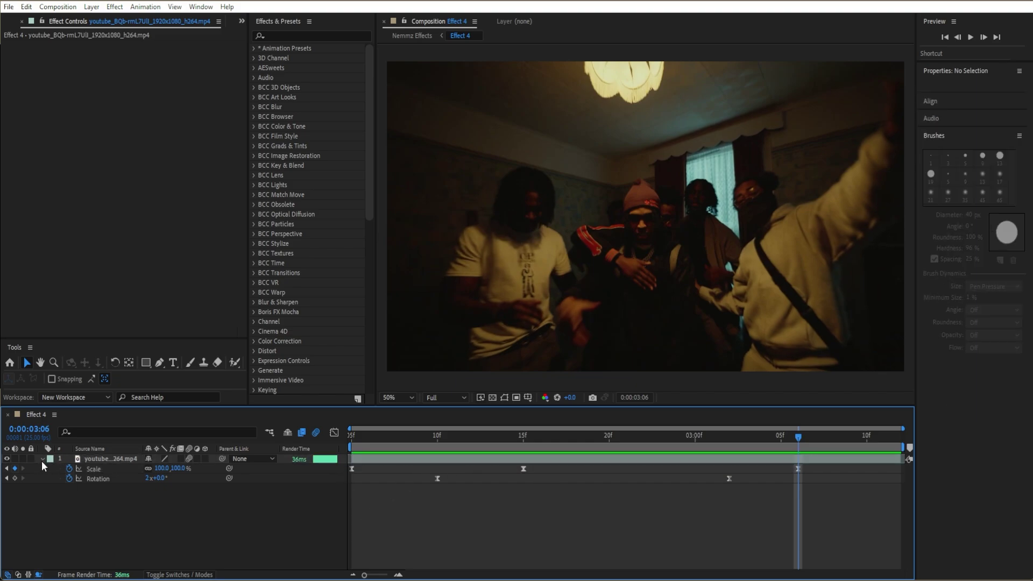
left_click(43, 459)
Step: Search the effects for "S_dis" and apply the Sapphire S_Distort effect to the video layer
left_click(123, 458)
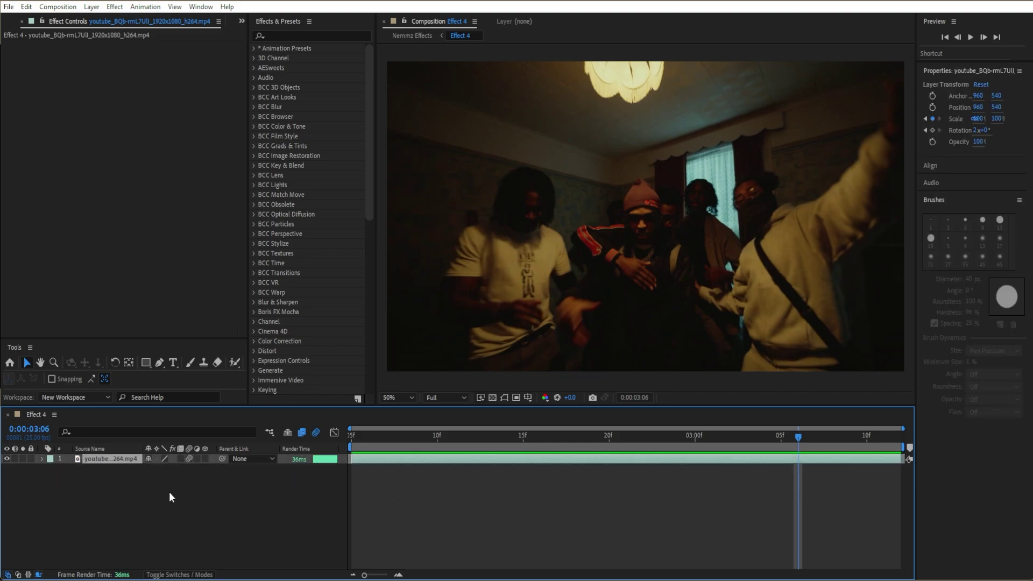
left_click(327, 33)
type("S")
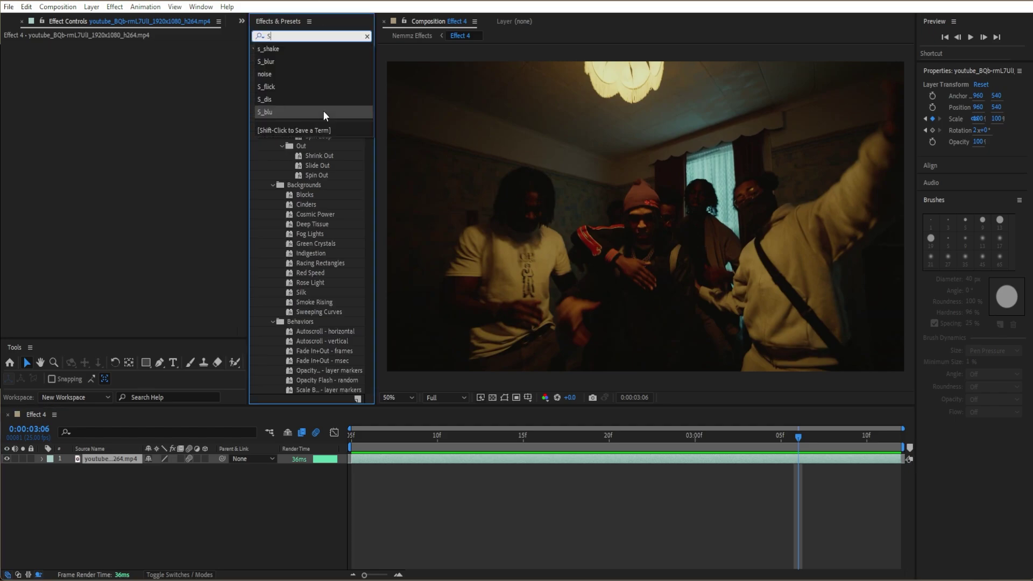
type("_dis")
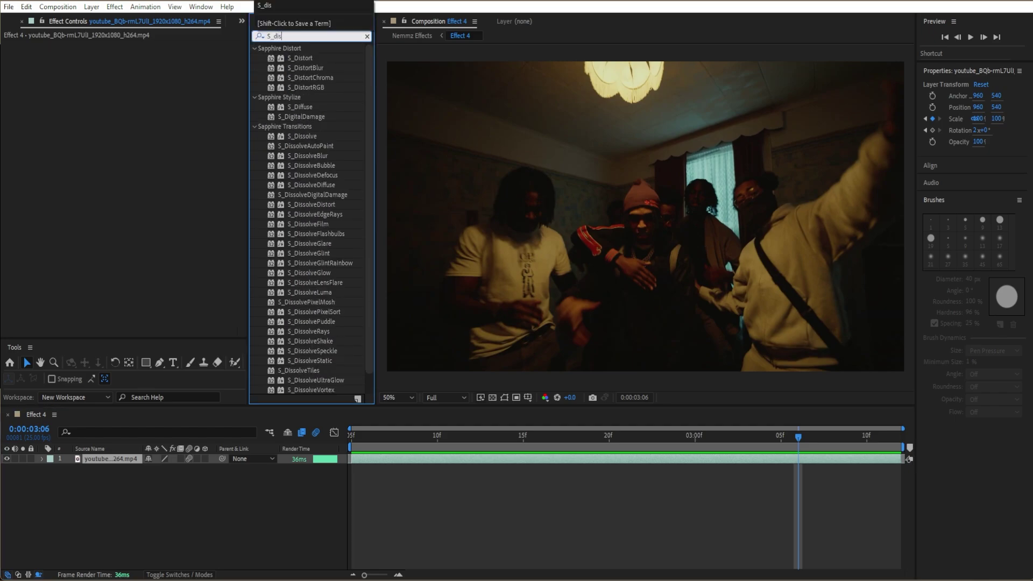
left_click_drag(280, 58, 111, 163)
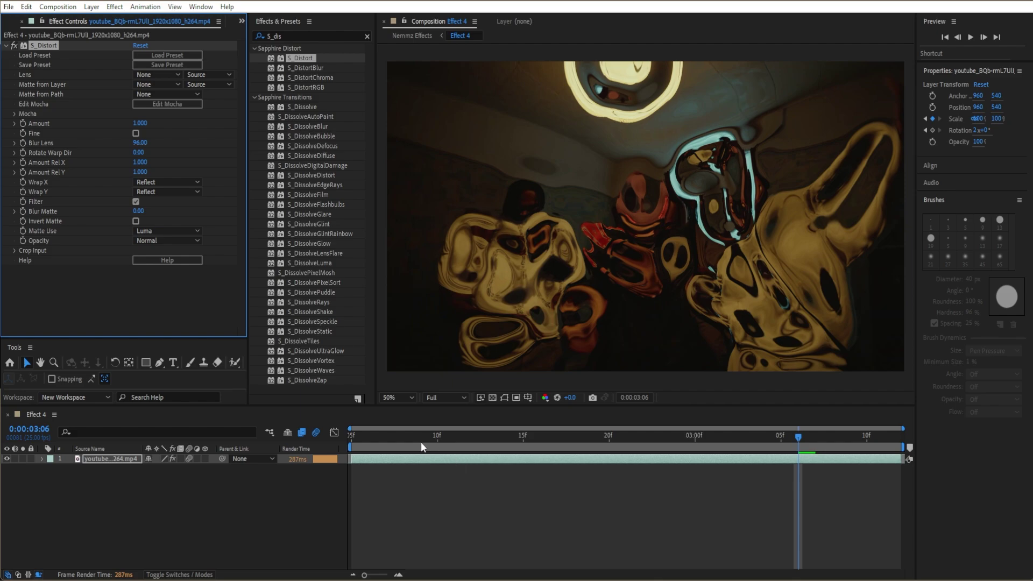
Step: Set the S_Distort Amount to 0 at 0:00:02:09 and start keyframing it there
left_click_drag(421, 441, 443, 457)
scroll(389, 449, "up", 1)
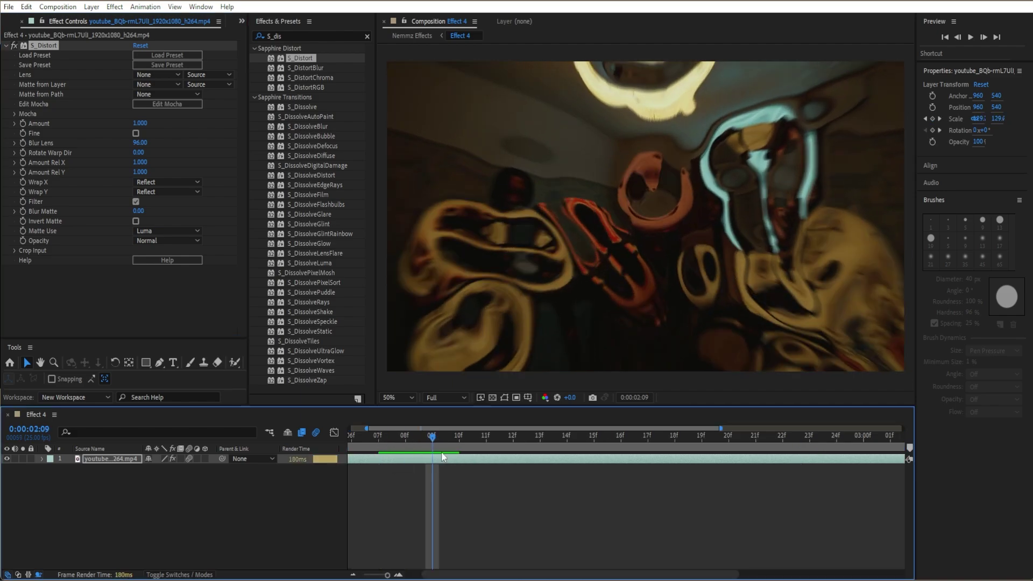
left_click(141, 124)
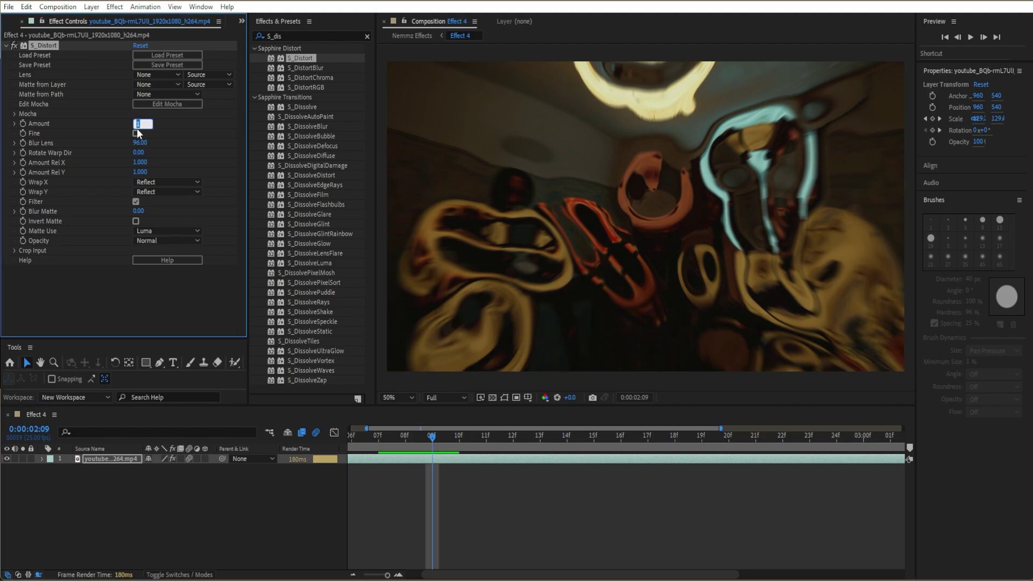
key("Return")
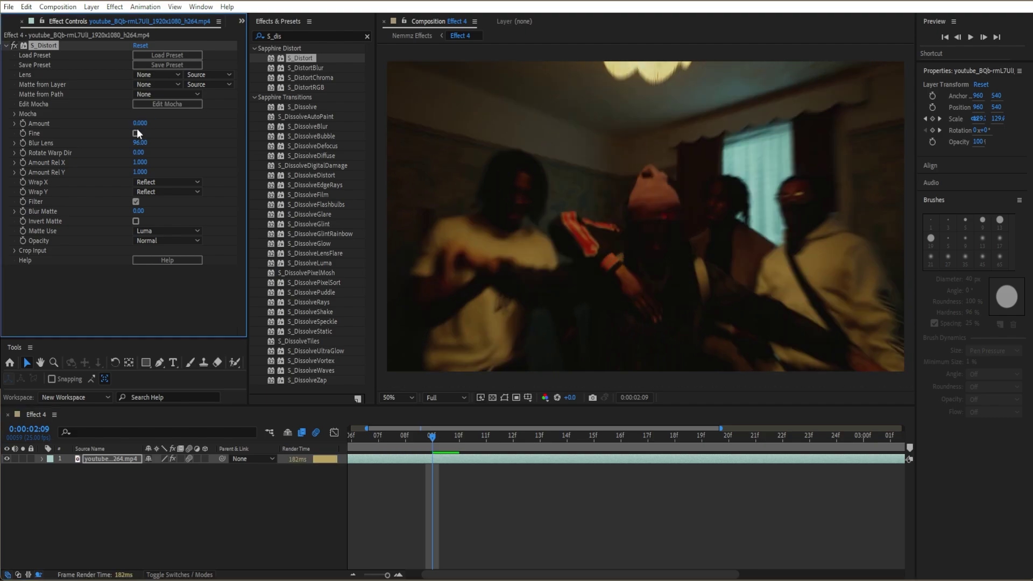
left_click(24, 124)
Step: Keyframe the S_Distort Amount at 1 at 0:00:02:15, in line with the scale peak
left_click_drag(431, 436, 620, 435)
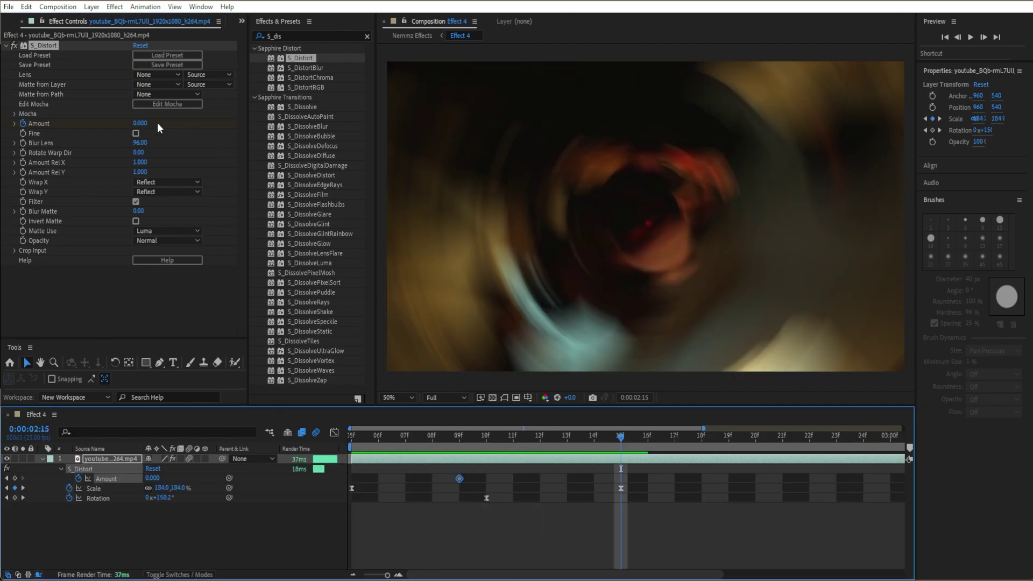
left_click(141, 123)
type("1")
key("Return")
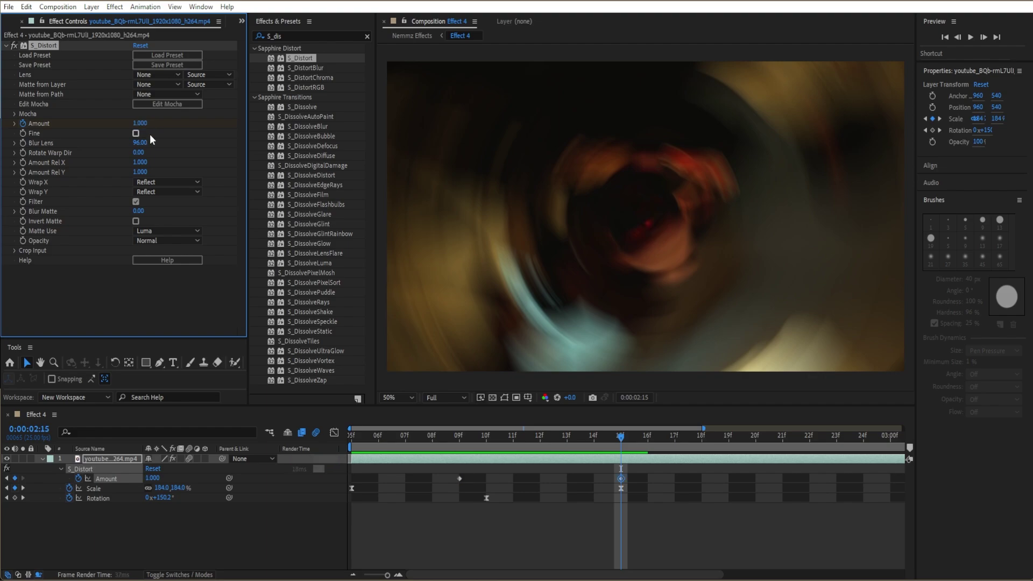
Step: Keyframe the S_Distort Amount back at 0 at 0:00:03:02, in line with the last rotation keyframe
left_click_drag(628, 433, 522, 426)
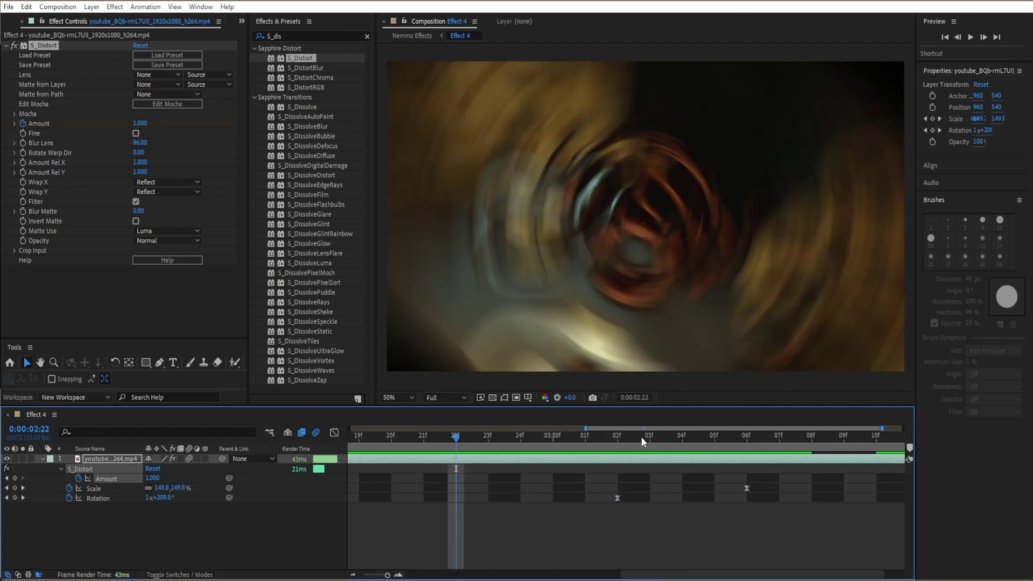
left_click(617, 436)
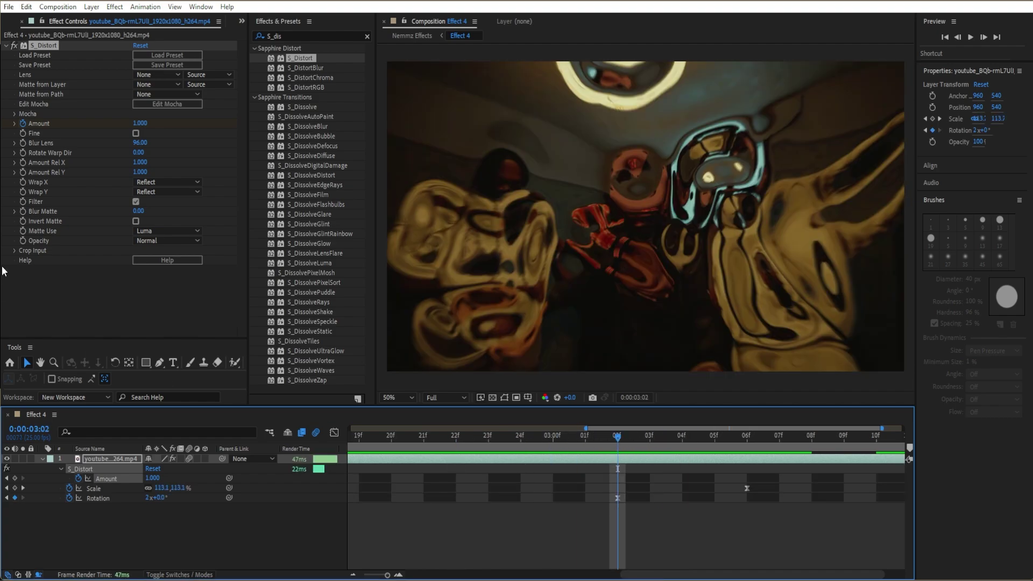
left_click(138, 124)
type("0")
key("Return")
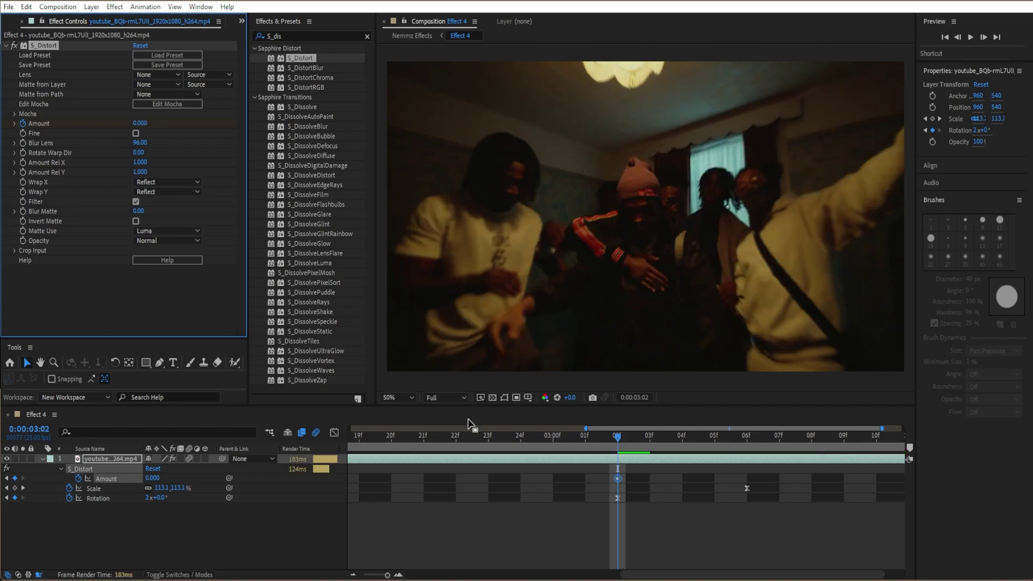
Step: Apply Easy Ease to the three S_Distort Amount keyframes, then collapse the effect and the layer's properties
key("minus")
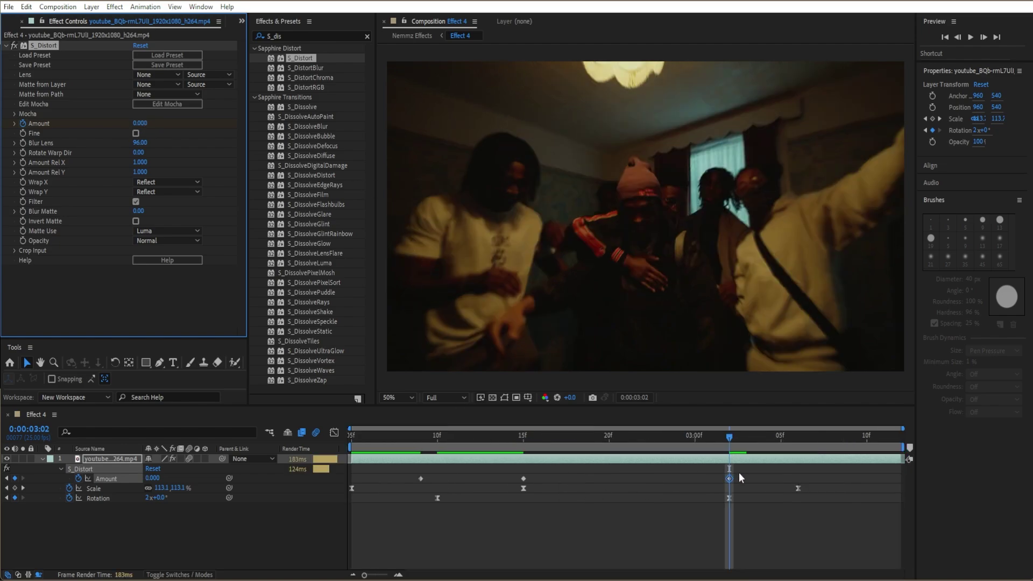
left_click_drag(740, 478, 400, 479)
key("F9")
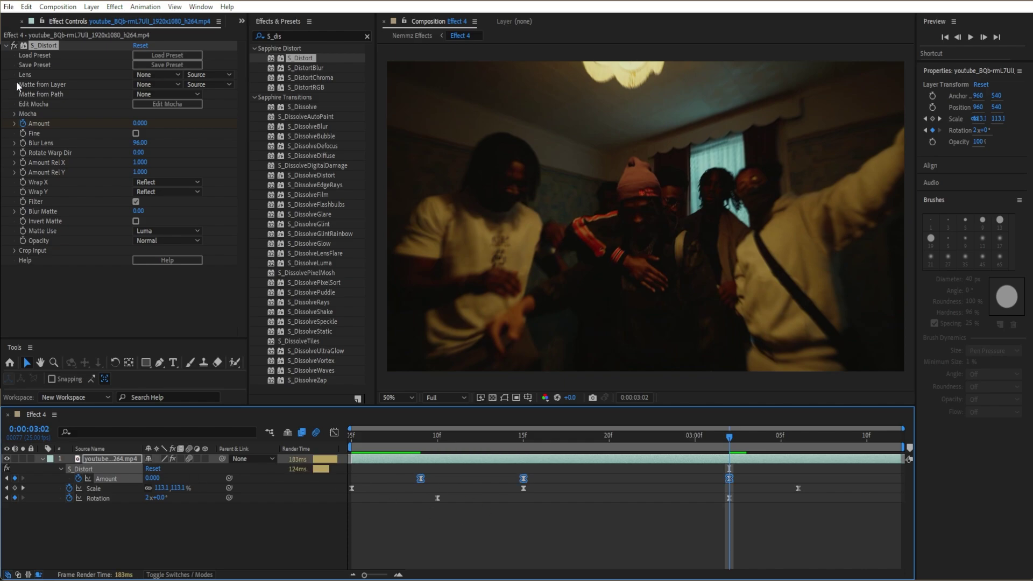
left_click(7, 46)
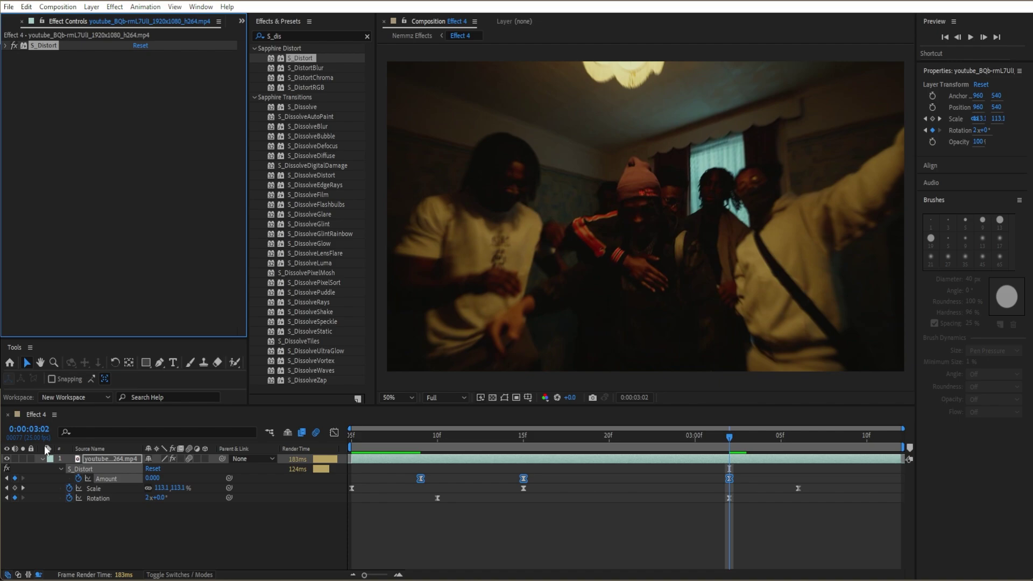
left_click(42, 458)
left_click(139, 500)
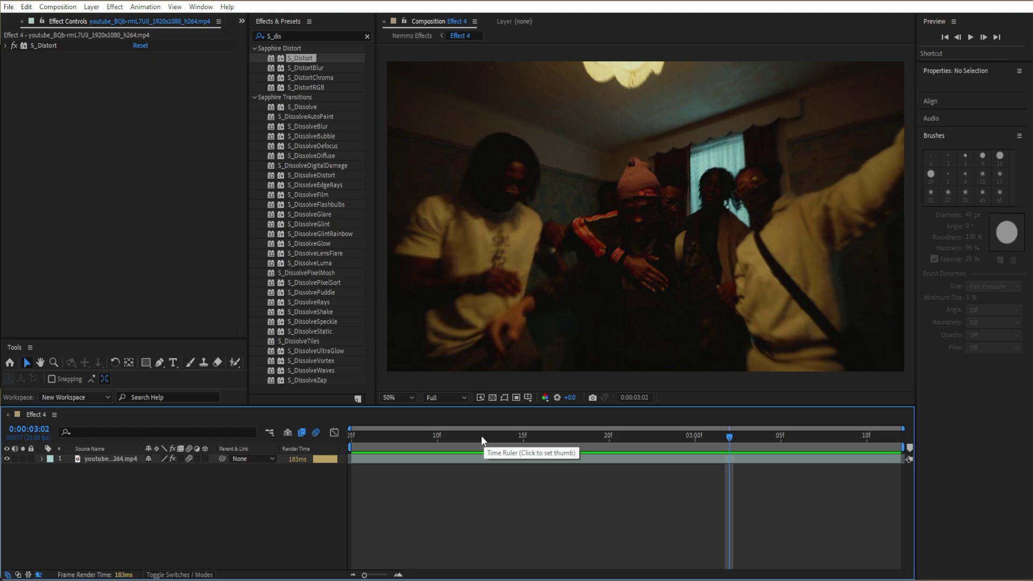
Step: Add a new adjustment layer above the video layer in the Effect 4 composition
left_click_drag(481, 434, 723, 430)
right_click(173, 501)
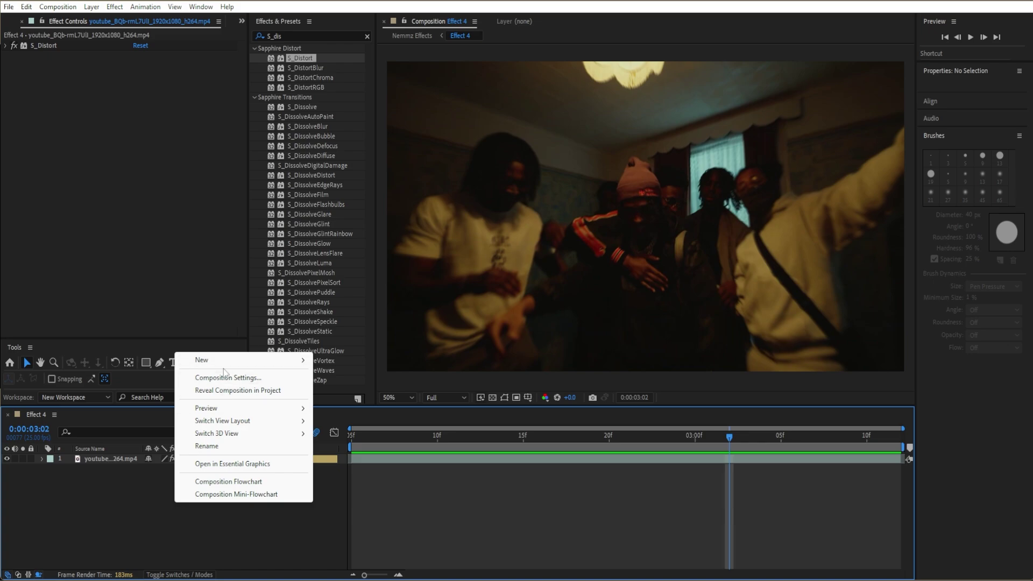
mouse_move(252, 360)
left_click(404, 453)
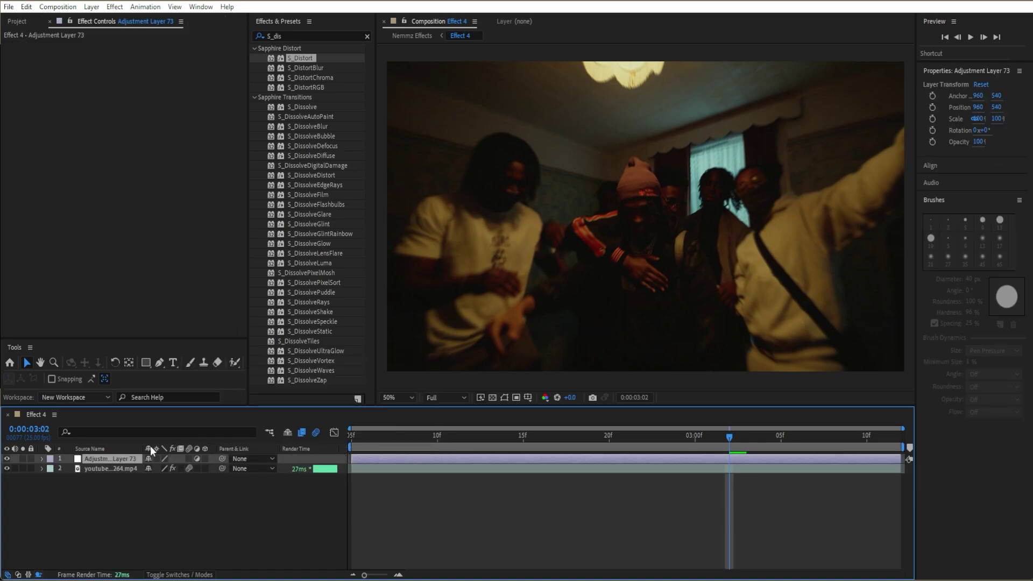
Step: Find the CC Lens effect and apply it to the adjustment layer
left_click(367, 37)
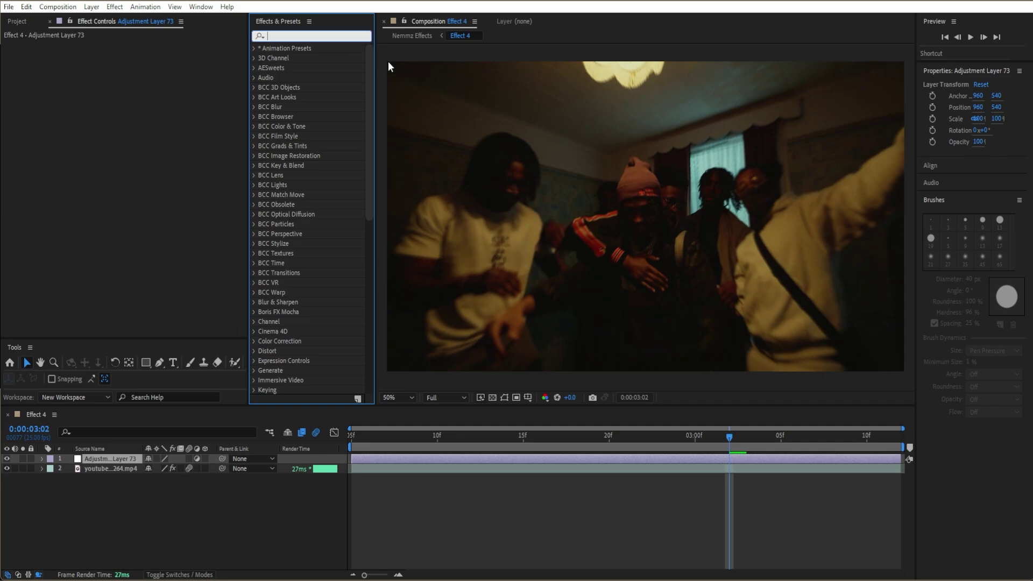
type("cc lens")
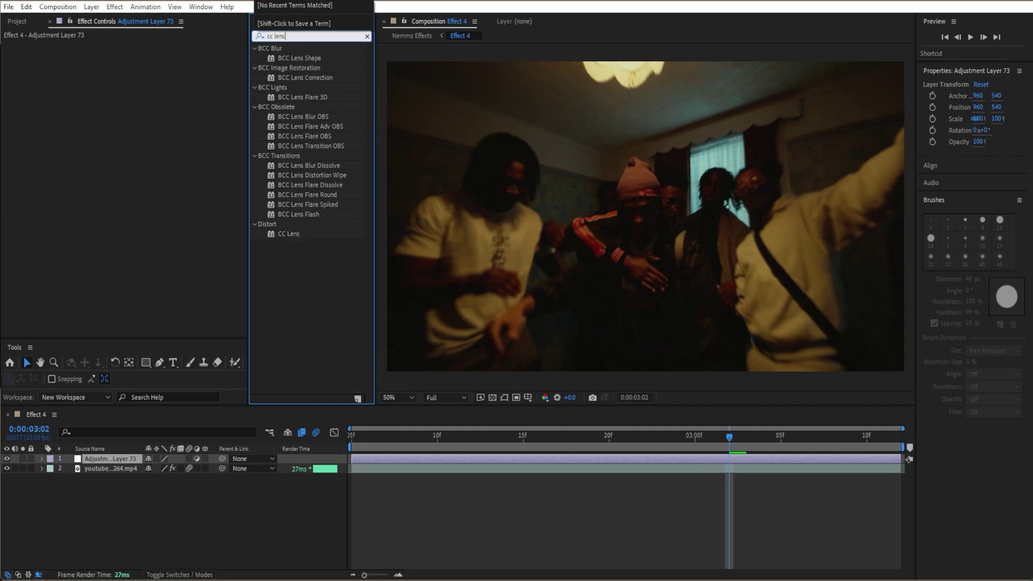
key("Return")
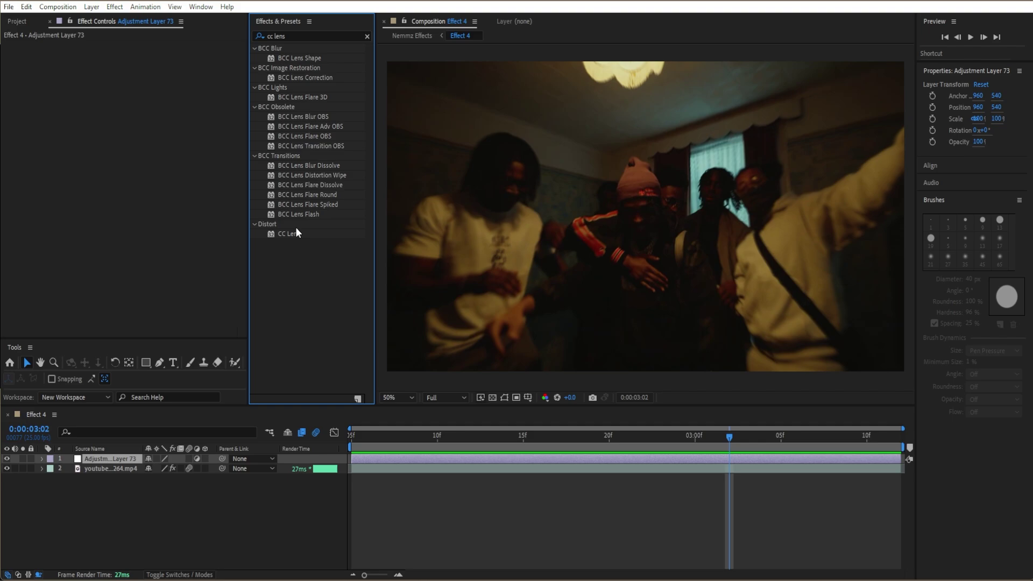
double_click(288, 234)
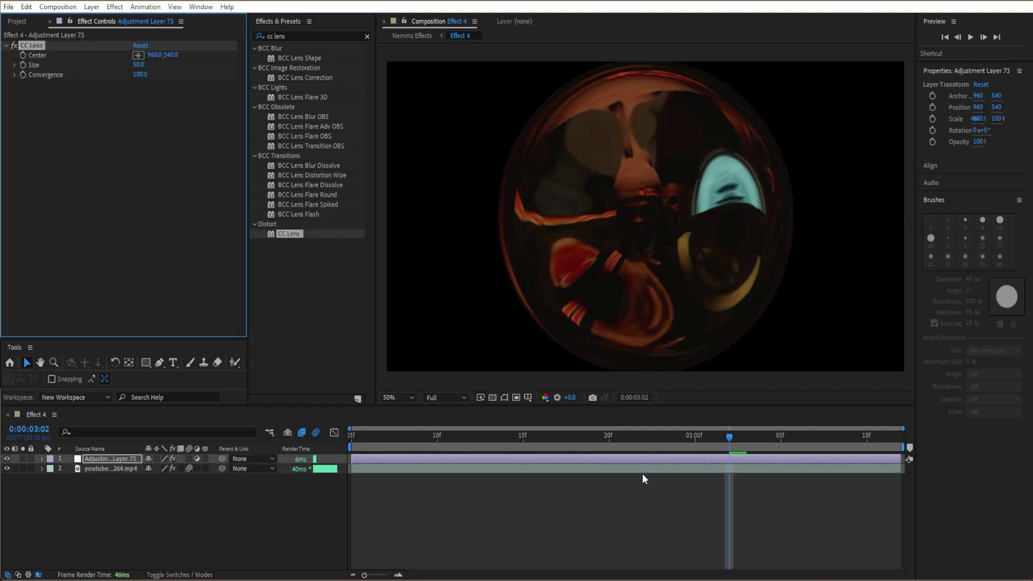
Step: Start keyframing the CC Lens Size at 123 at 0:00:02:05 and reveal the keyframed property on the adjustment layer
left_click(641, 473)
key("space")
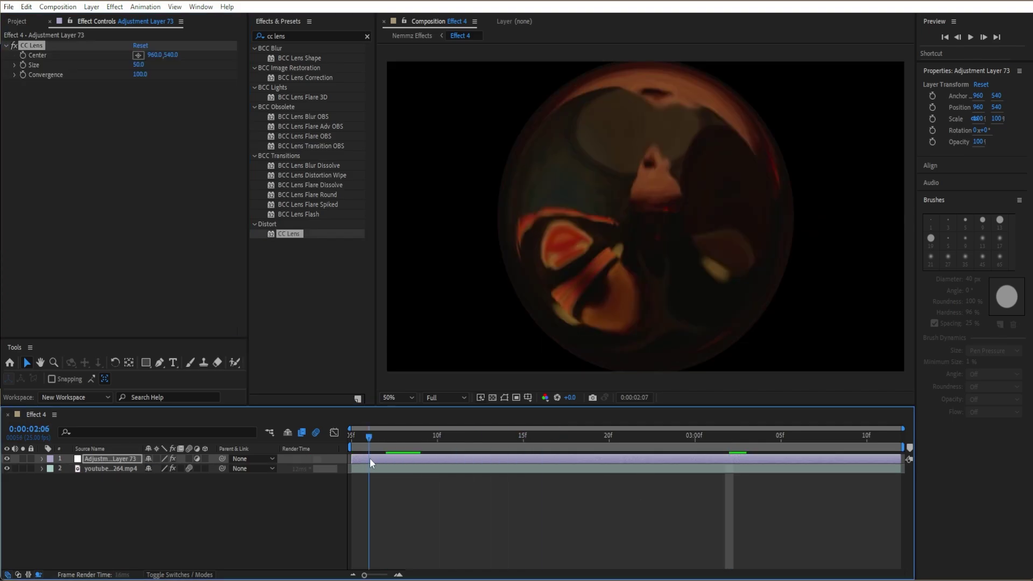
left_click(139, 64)
type("12")
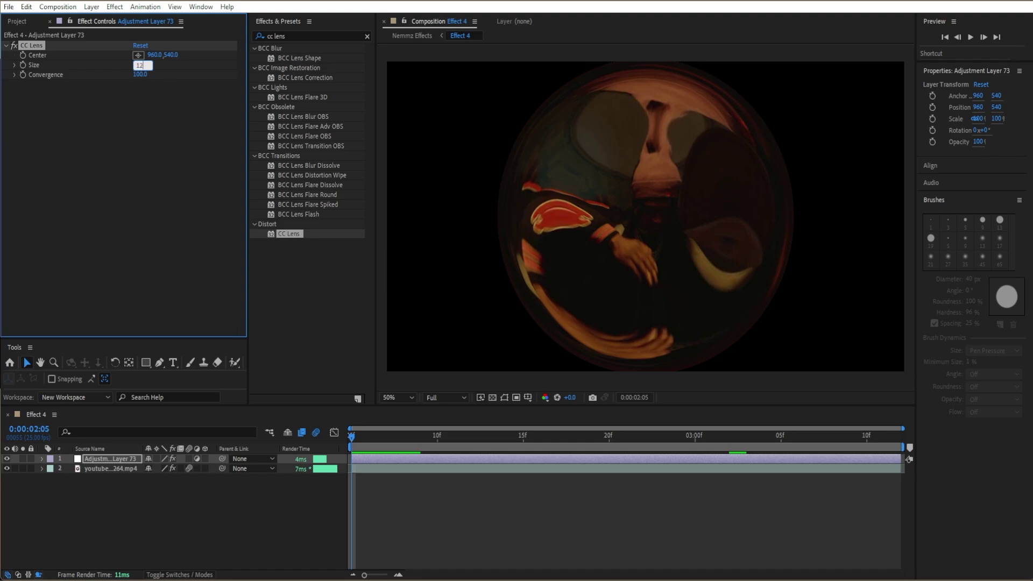
type("3")
key("Return")
key("u")
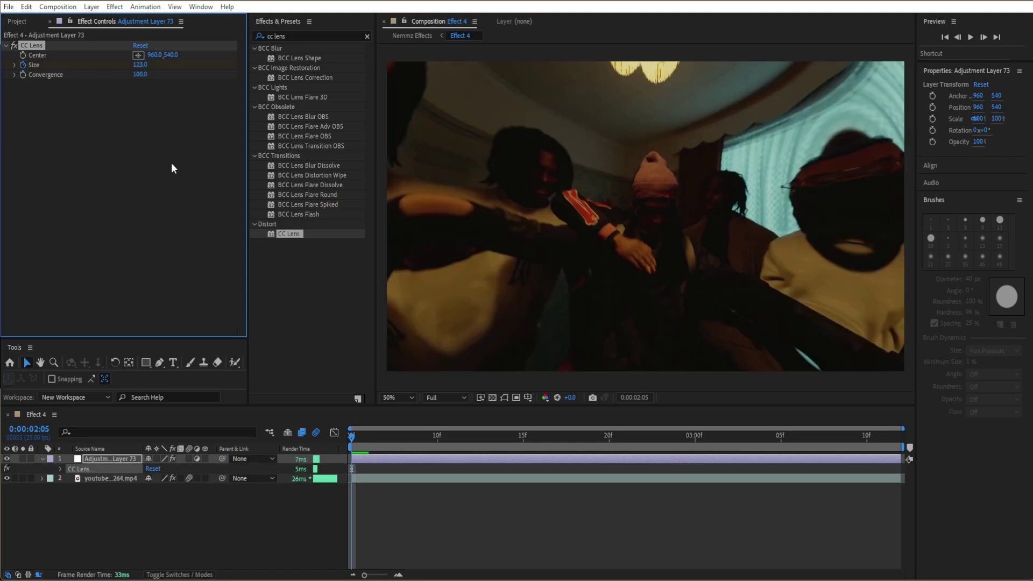
Step: Keyframe the CC Lens Size at 57.8 at 0:00:02:19
scroll(635, 430, "up", 1)
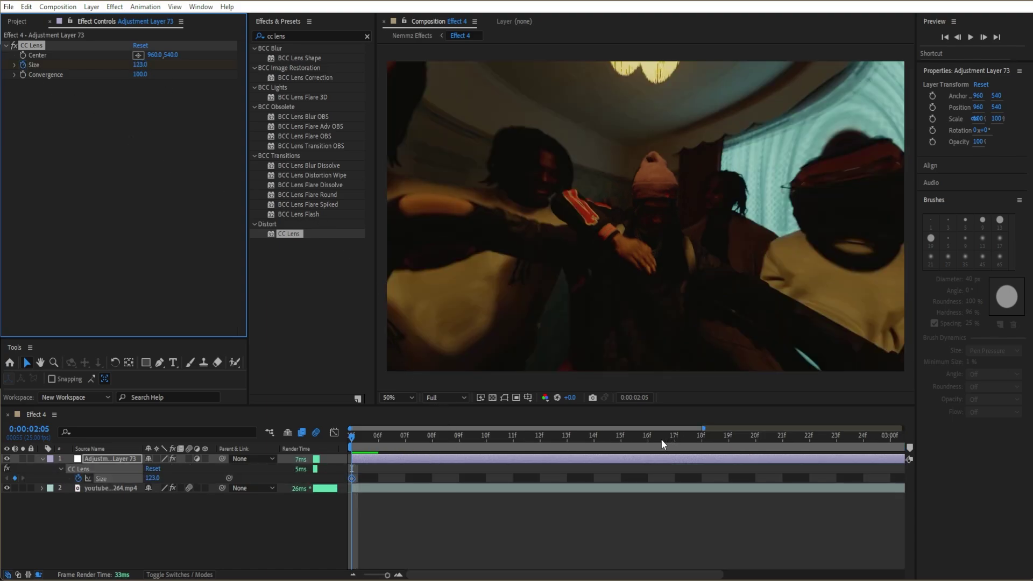
left_click(727, 435)
left_click(141, 65)
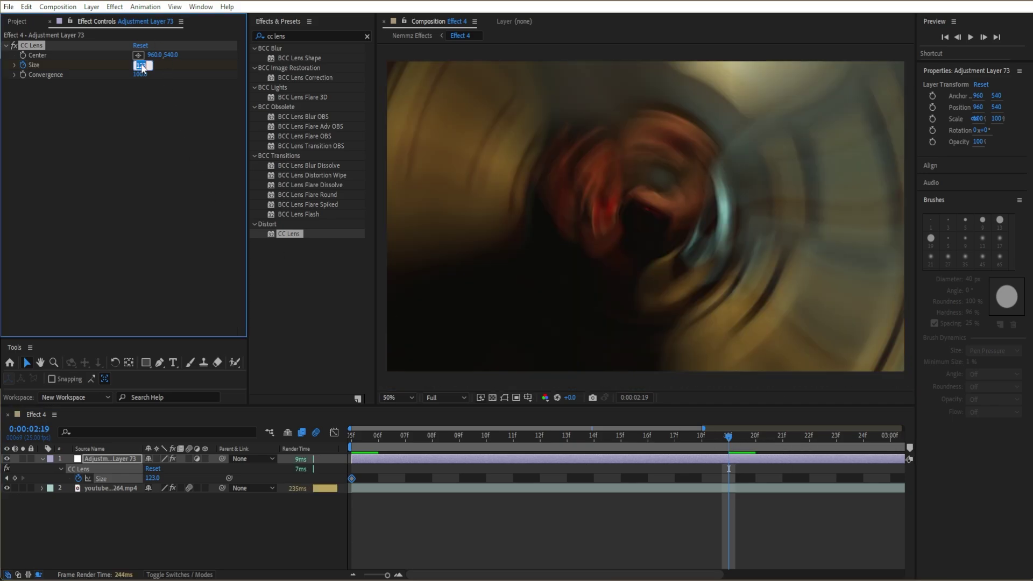
type("57.8")
key("Return")
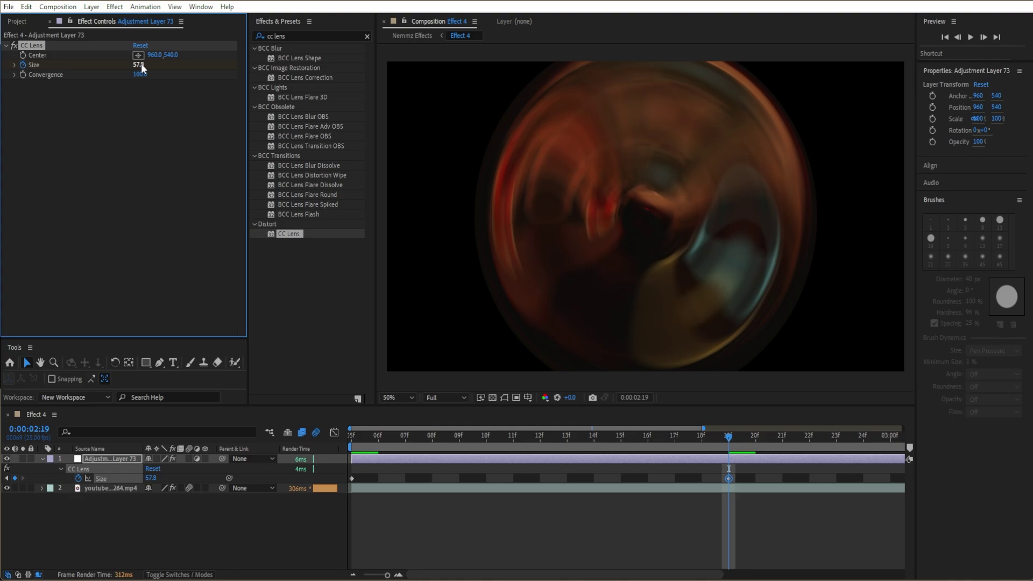
Step: Keyframe the CC Lens Size at 109.8 at 0:00:03:06 and raise that keyframe to 150.8
left_click_drag(790, 435, 738, 441)
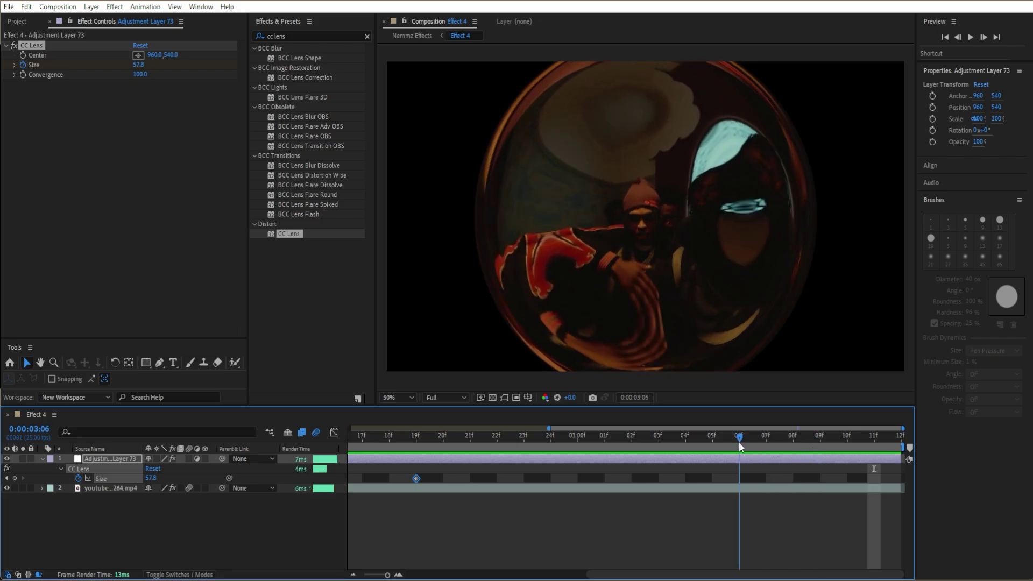
left_click(138, 65)
type("1")
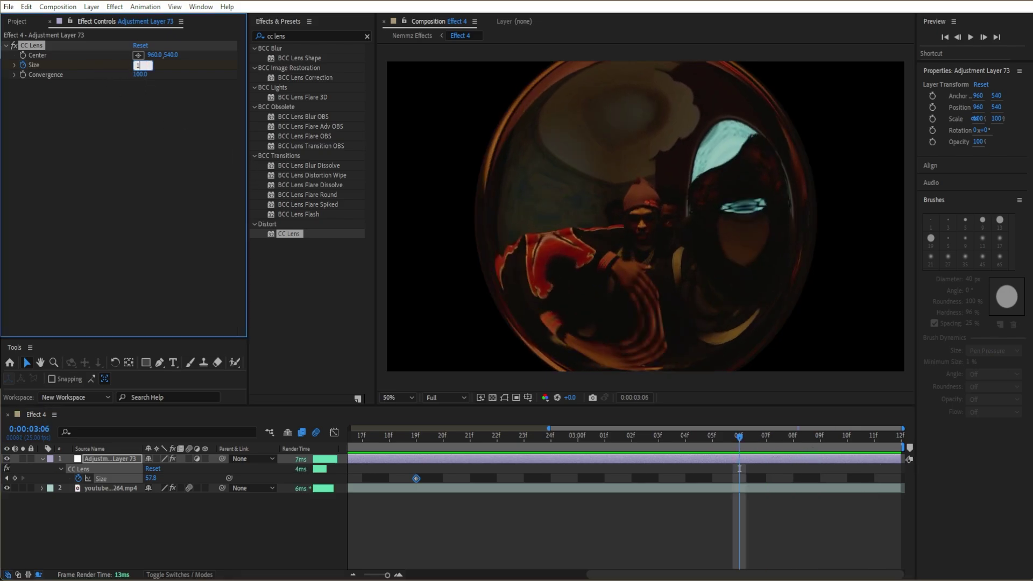
type("09.8")
key("Return")
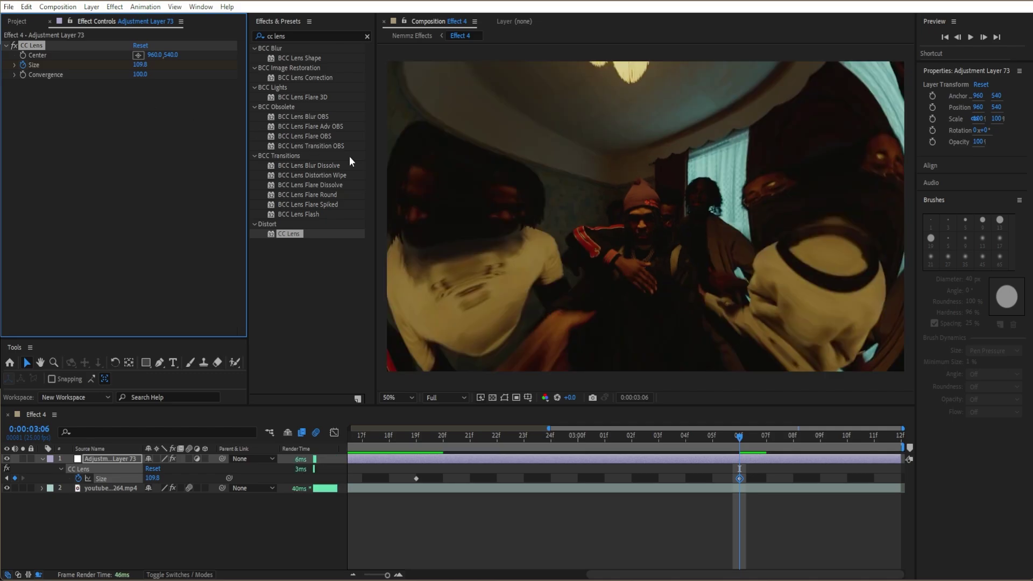
mouse_move(750, 436)
left_mouse_down()
mouse_move(870, 431)
mouse_move(524, 440)
mouse_move(739, 428)
left_mouse_up()
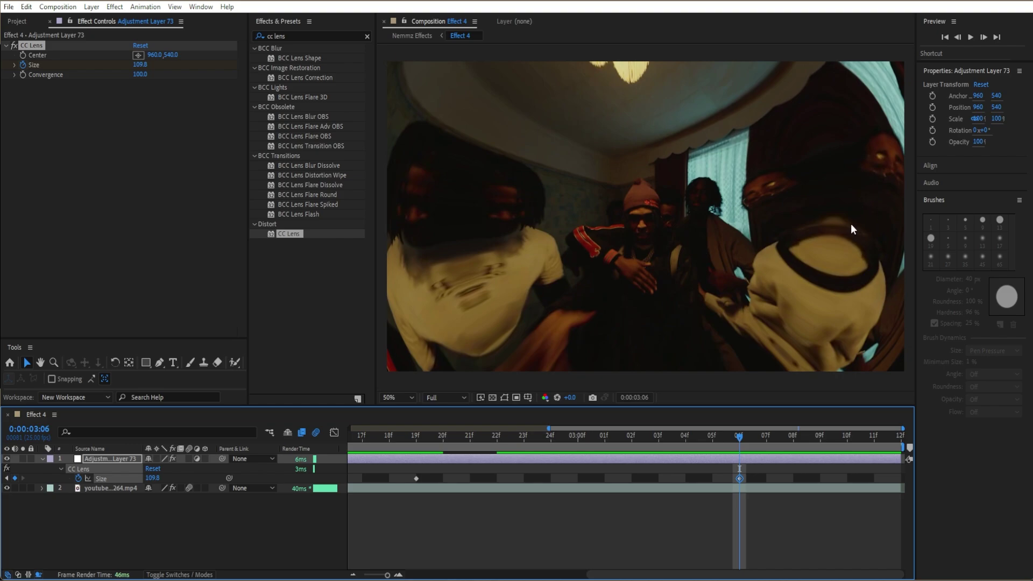
left_click_drag(135, 65, 163, 66)
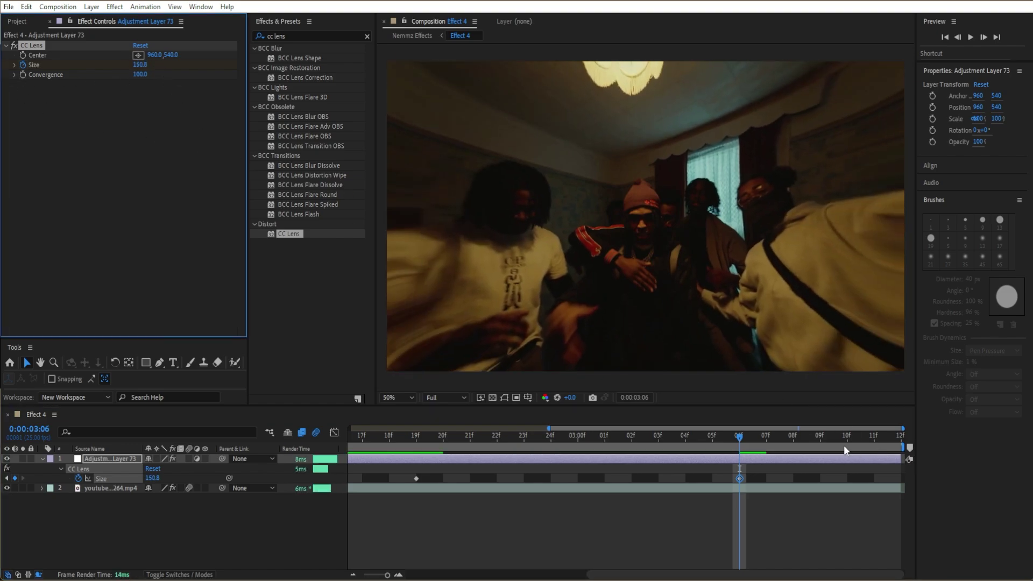
Step: Apply Easy Ease to the three CC Lens Size keyframes and collapse the effect's settings
left_click_drag(829, 488, 351, 475)
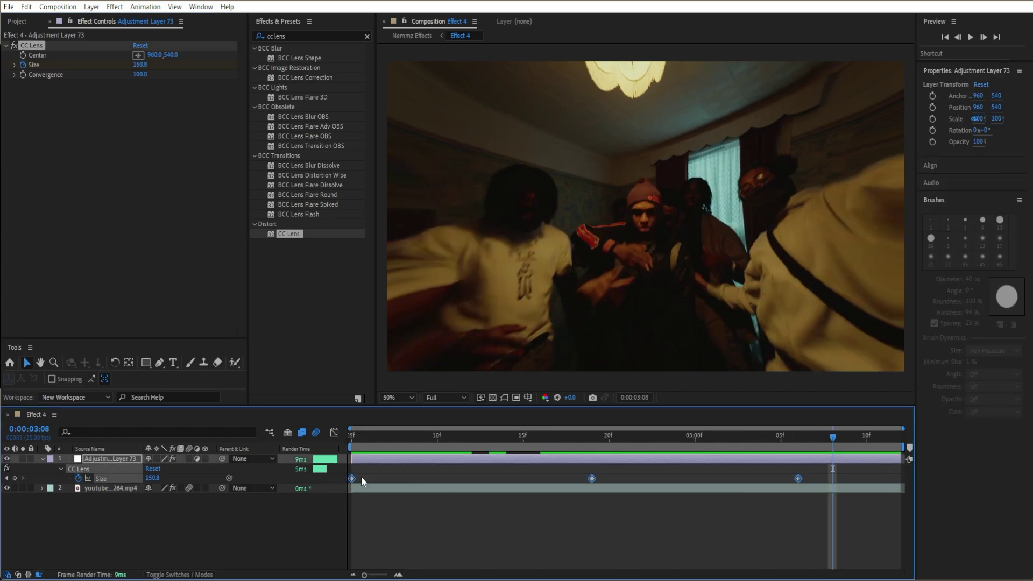
key("F9")
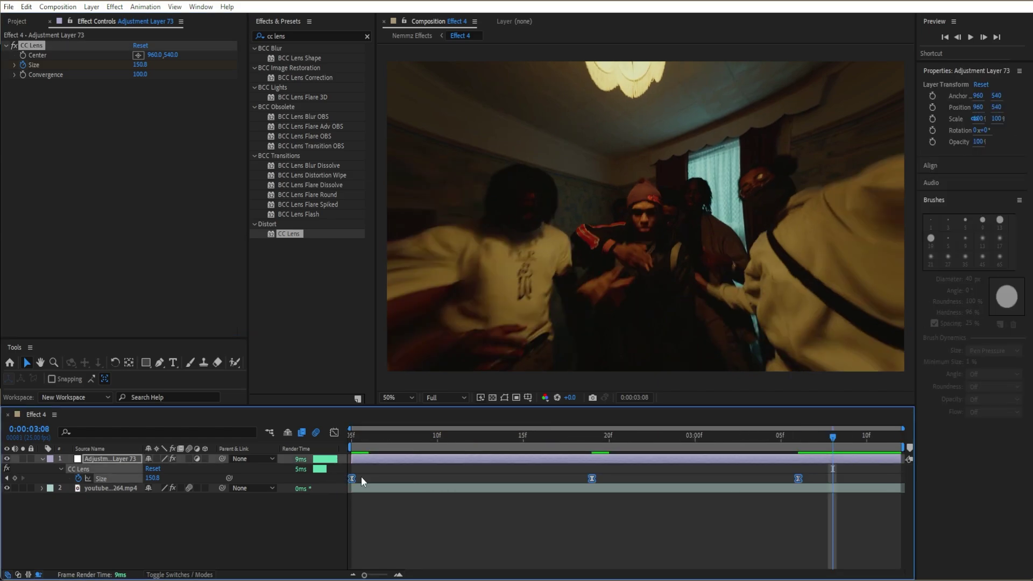
left_click(402, 469)
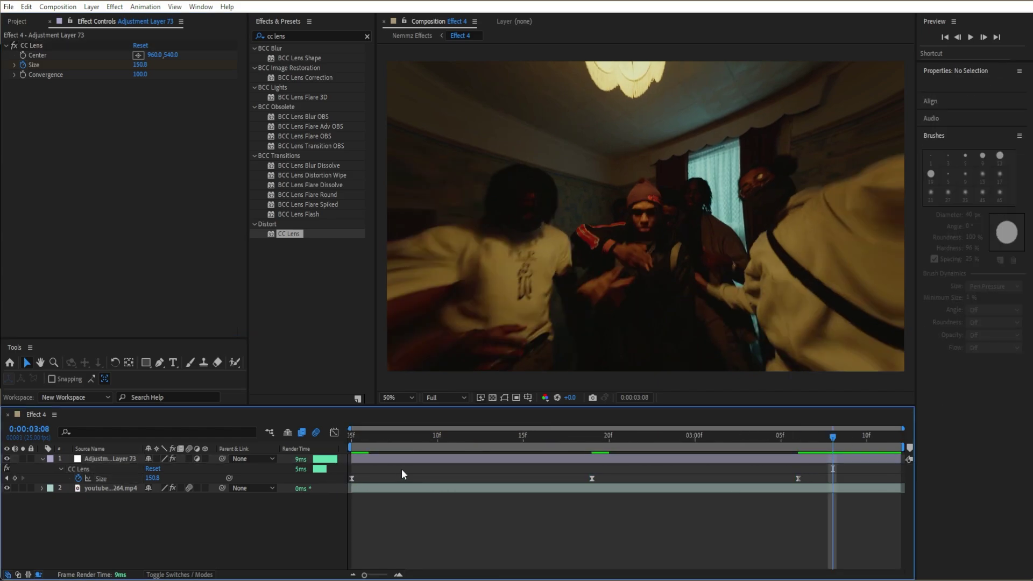
left_click(6, 46)
Step: Find the Stylize Glow effect and apply it to the adjustment layer below CC Lens
left_click(368, 36)
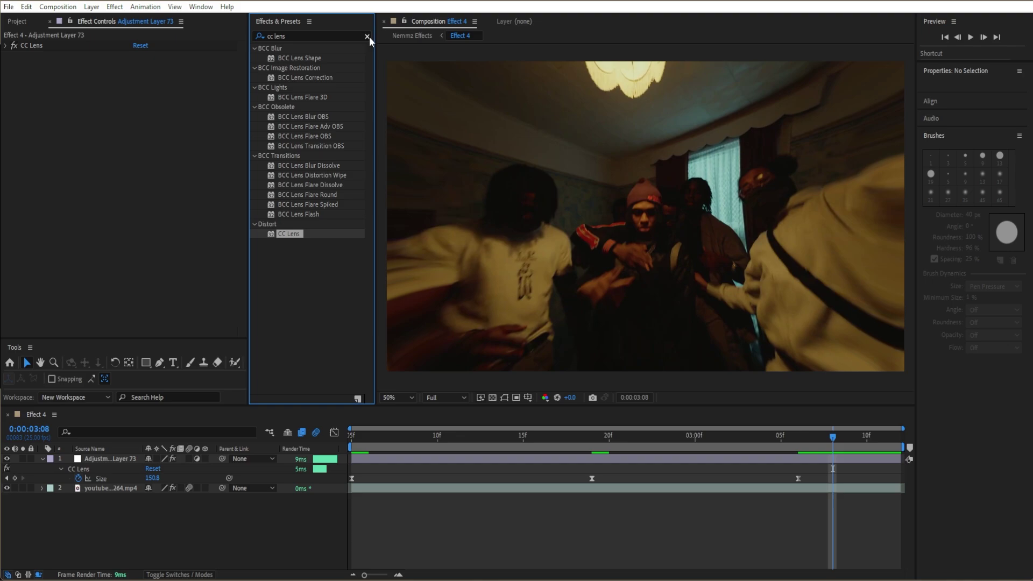
type("glow")
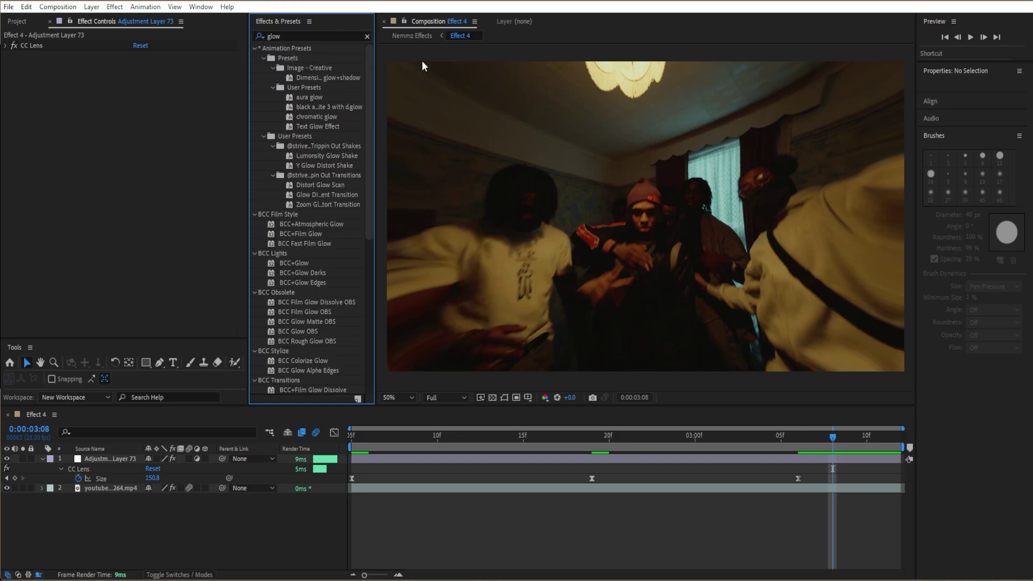
scroll(302, 263, "down", 3)
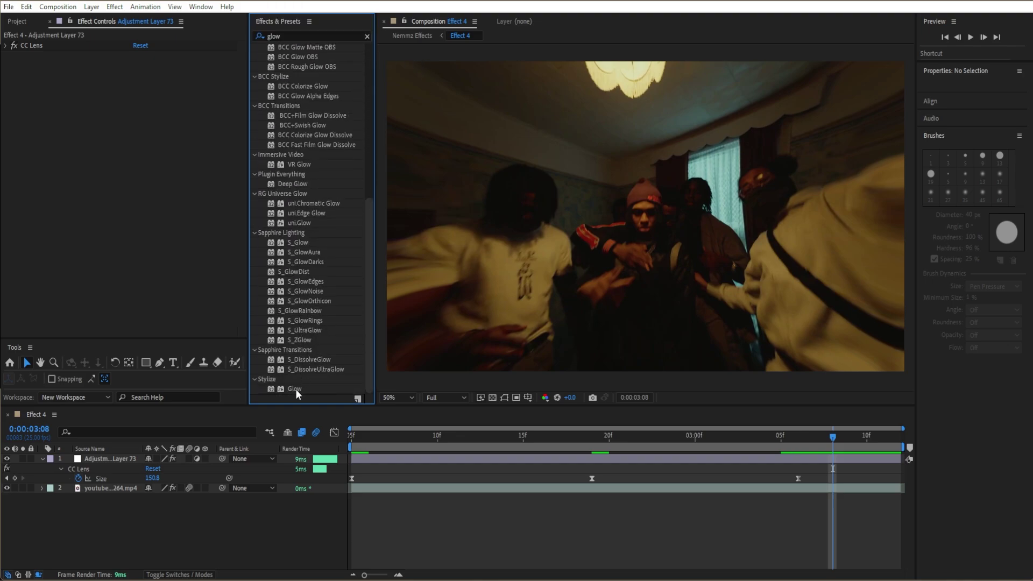
left_click_drag(295, 389, 181, 139)
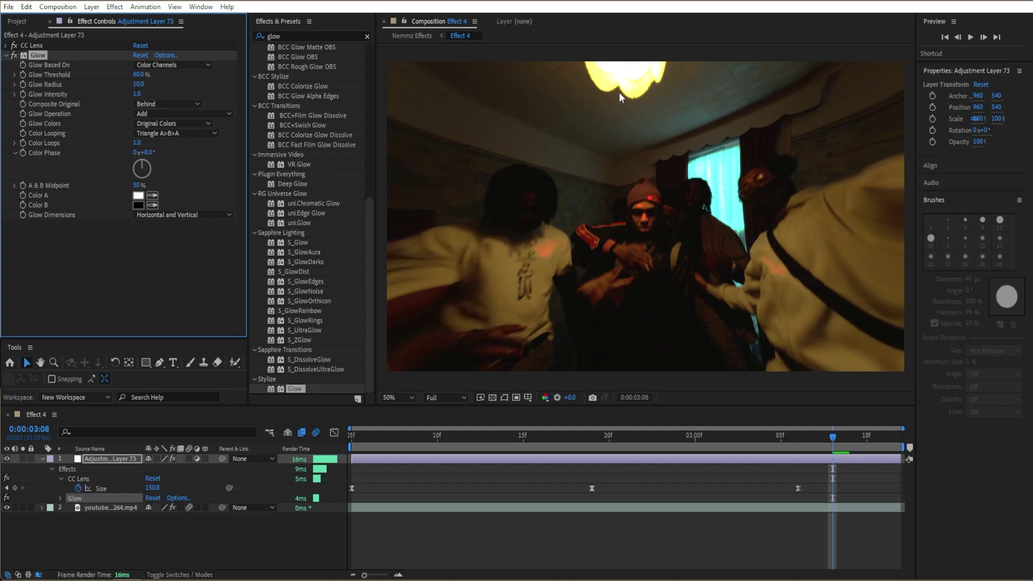
Step: Set the Glow Threshold to 14% and the Glow Radius to 75
left_click(141, 75)
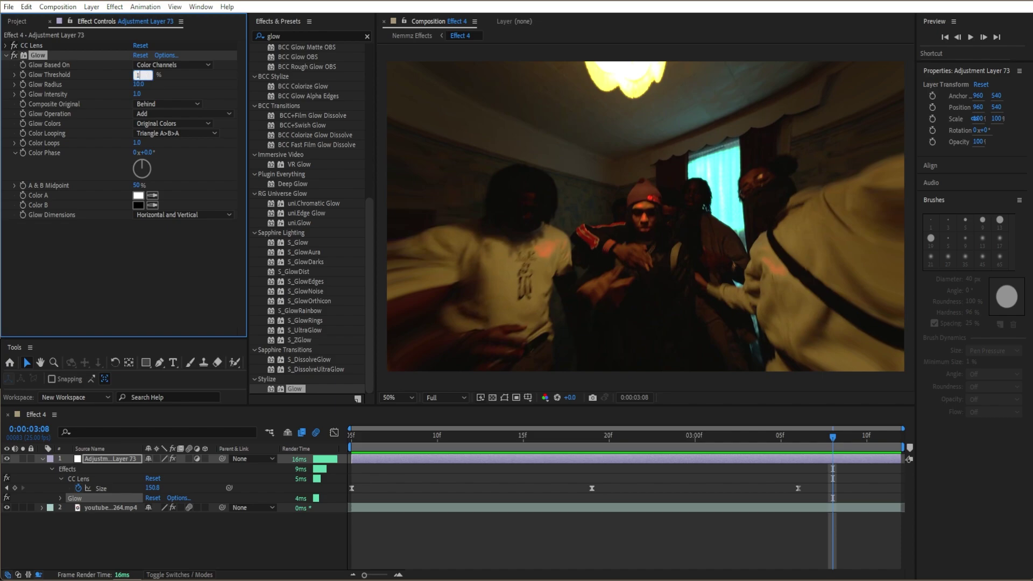
type("14")
key("Return")
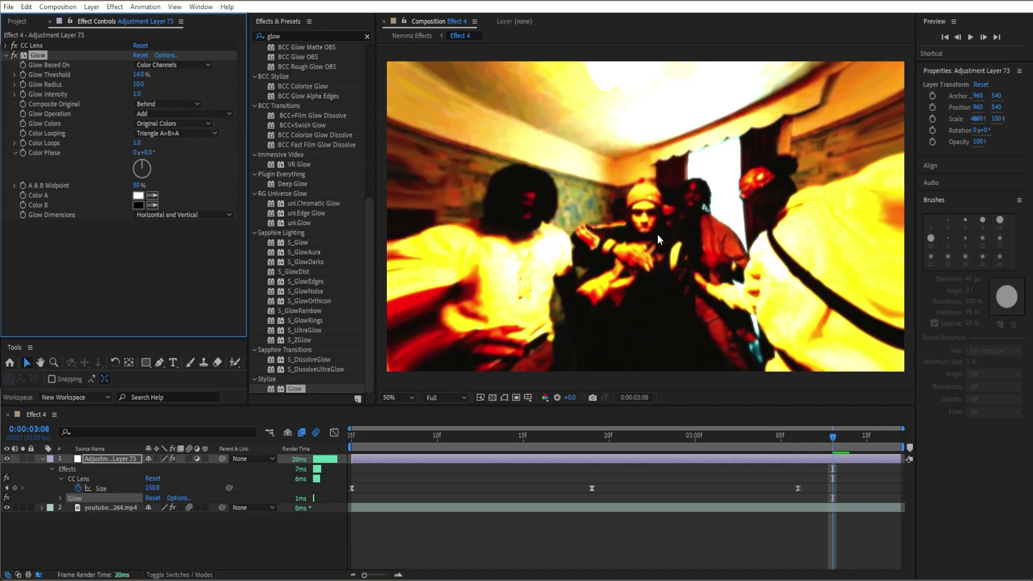
left_click(140, 84)
type("75")
key("Return")
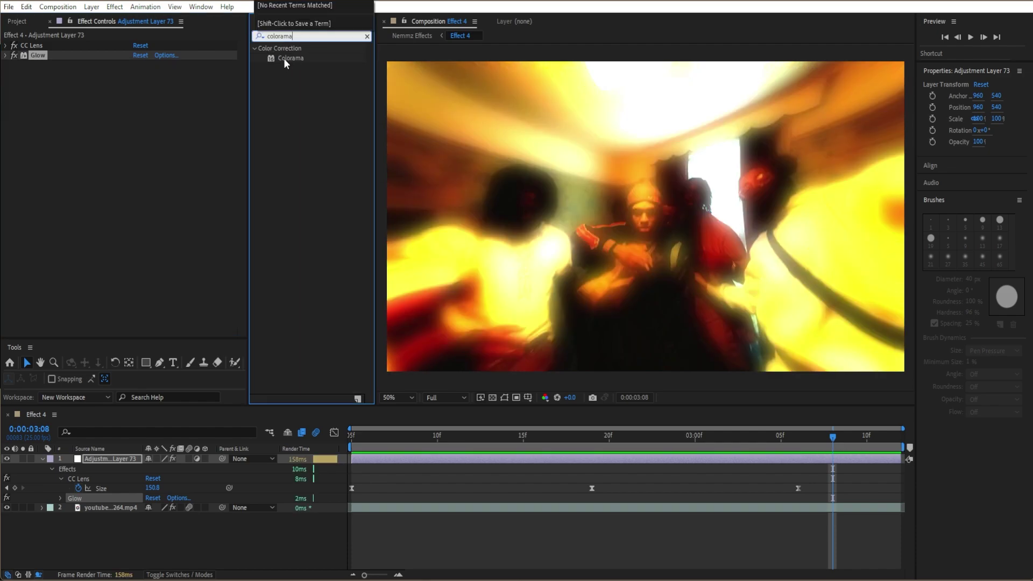
Step: Apply Colorama to the adjustment layer and set its Modify option to Hue
left_click_drag(283, 58, 96, 177)
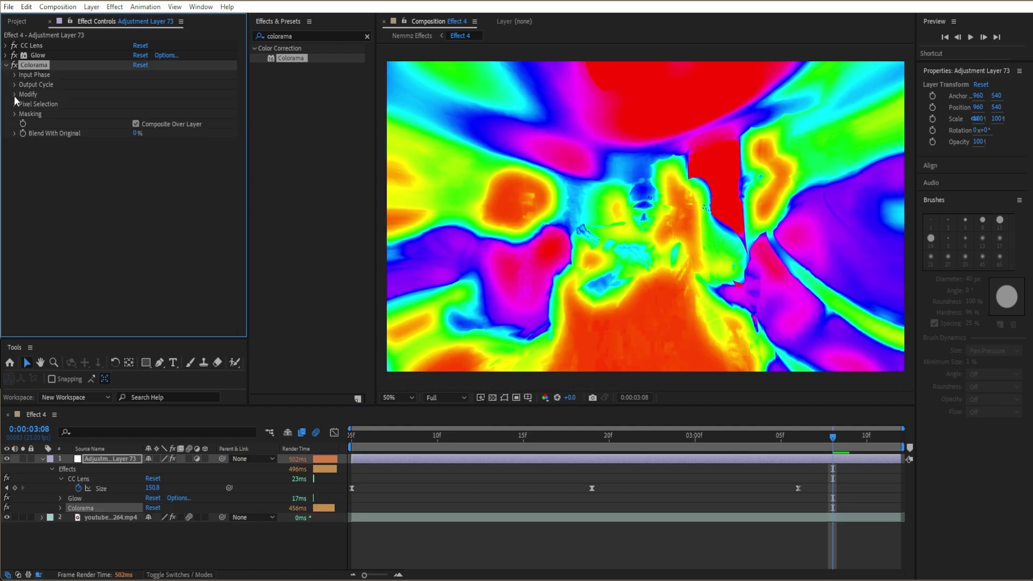
left_click(14, 95)
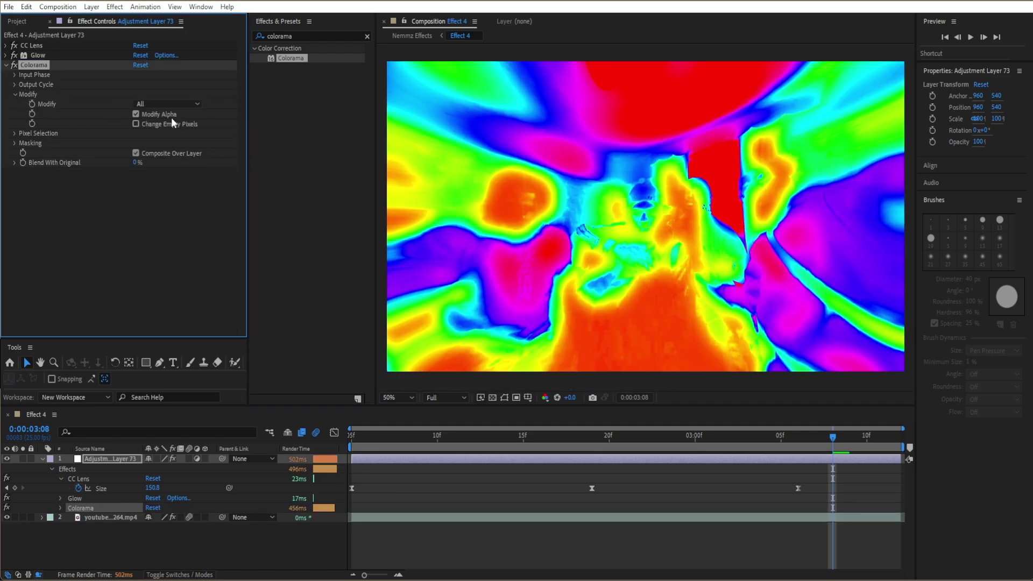
left_click(164, 104)
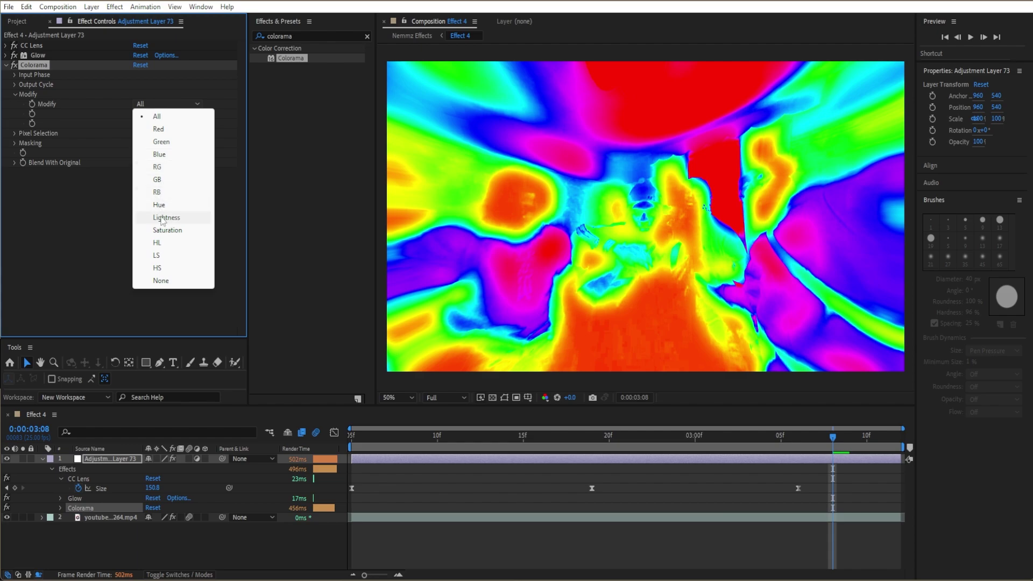
left_click(156, 202)
left_click(14, 95)
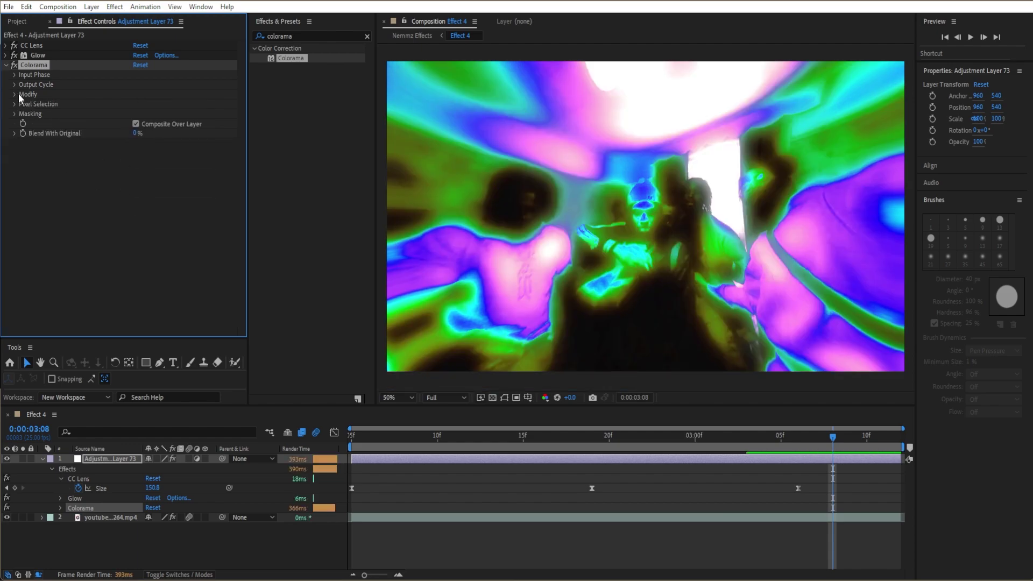
Step: Set Colorama's output Cycle Repetitions to 0.2 and its preset palette to Solarize Red
left_click(15, 84)
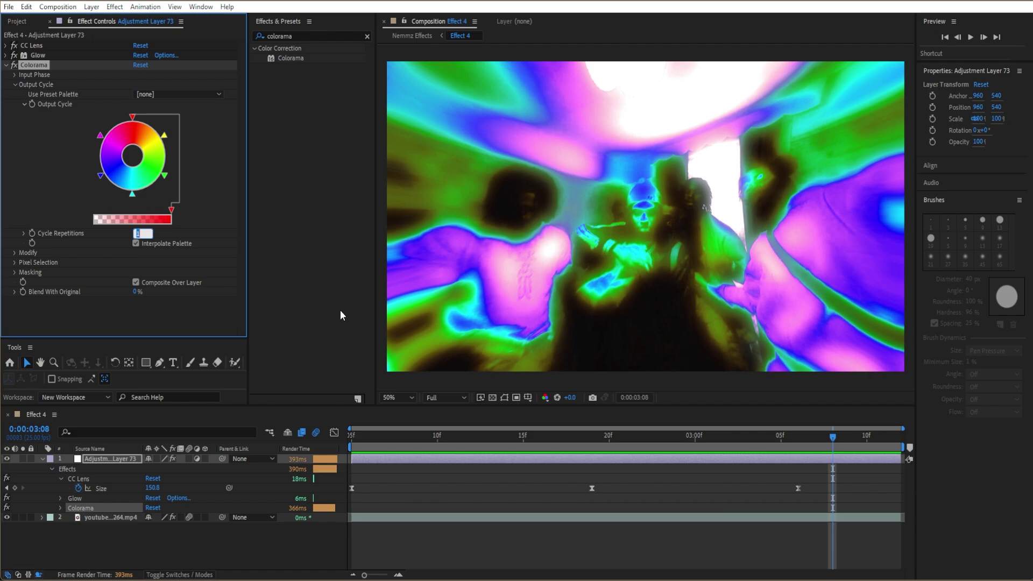
type("0.2")
key("Return")
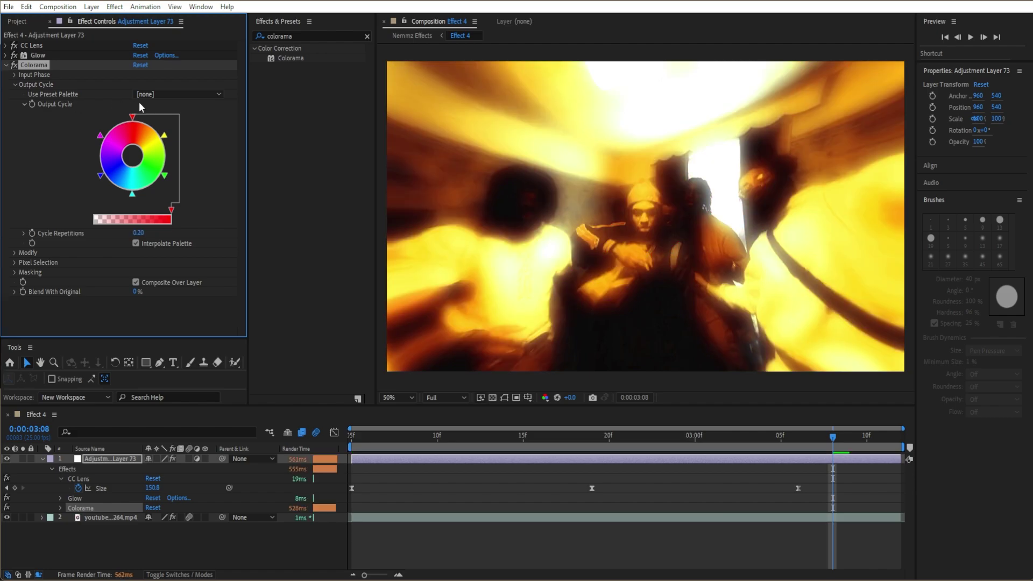
left_click(199, 95)
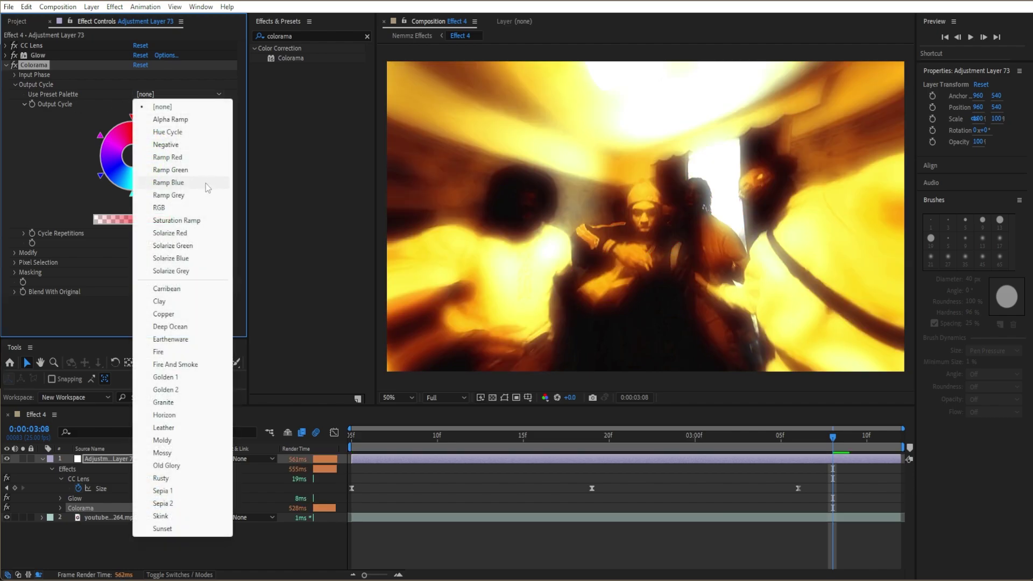
left_click(220, 232)
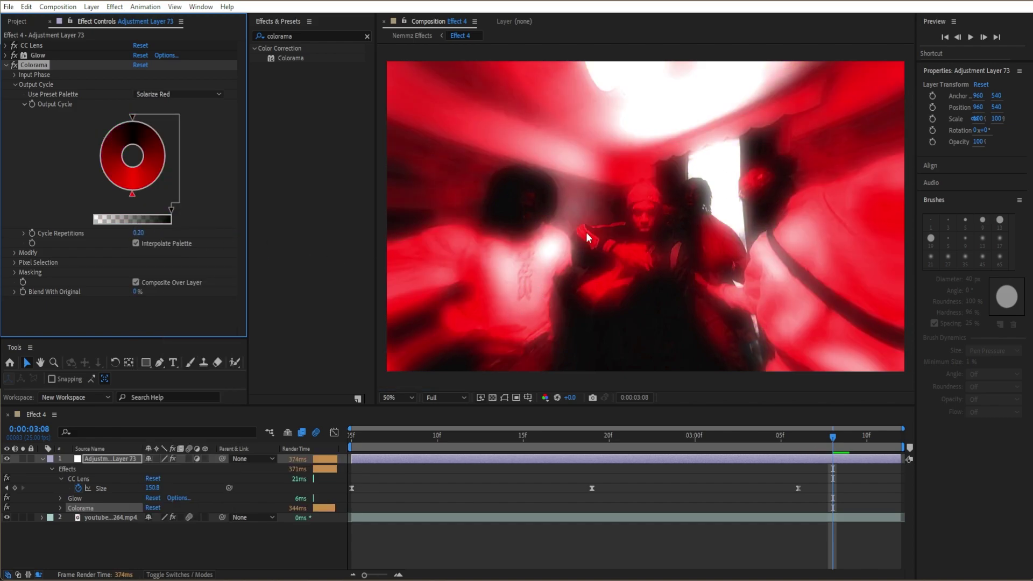
Step: Find the Sapphire S_Flicker effect and apply it to the adjustment layer below Colorama
left_click(5, 65)
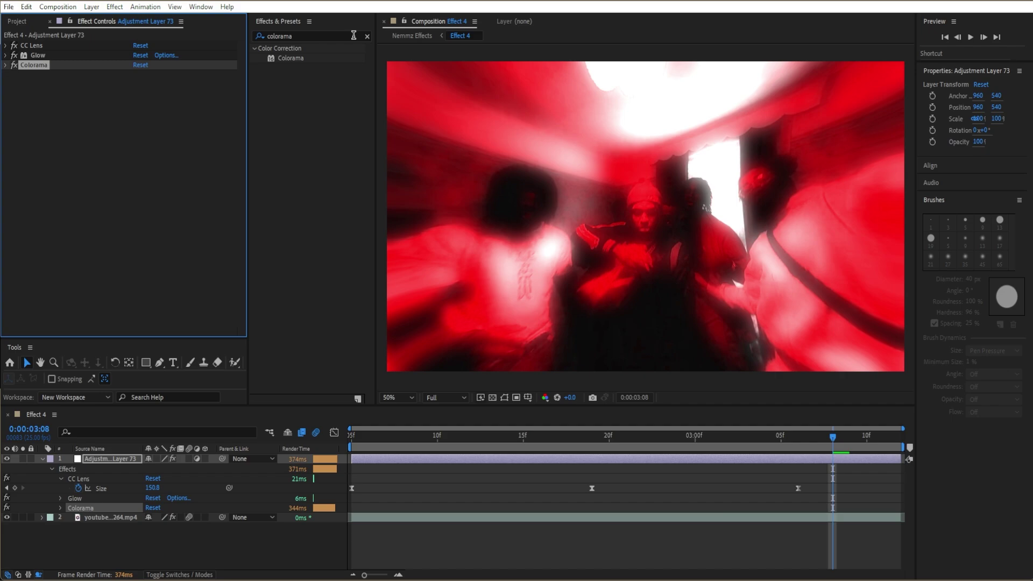
left_click(369, 39)
left_click(368, 37)
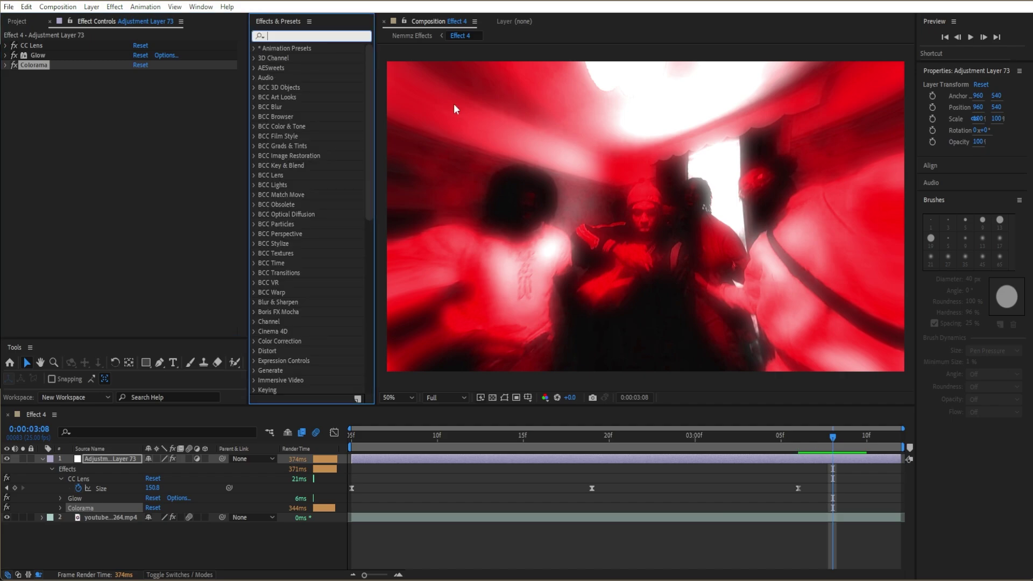
type("S")
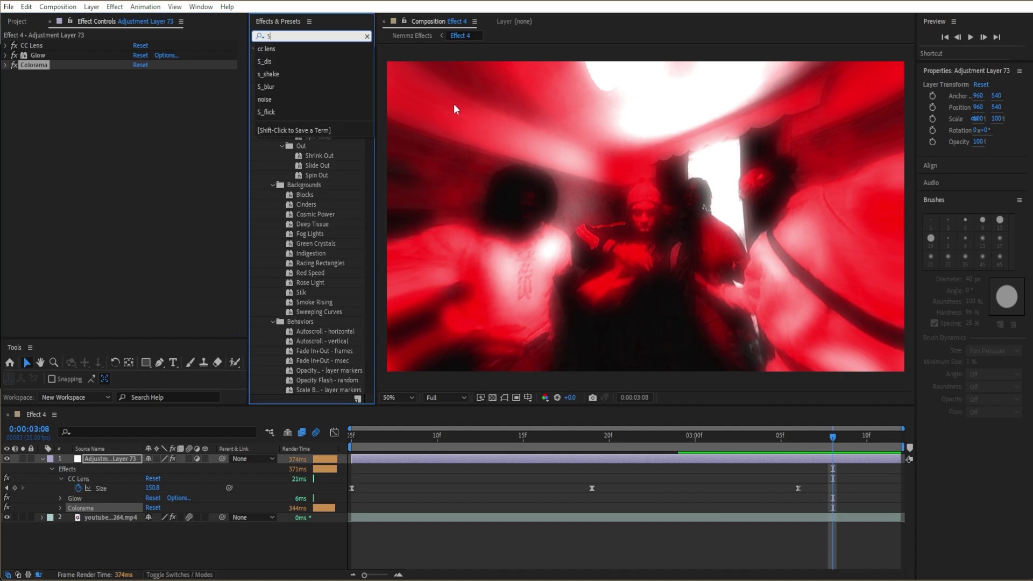
type("_flick")
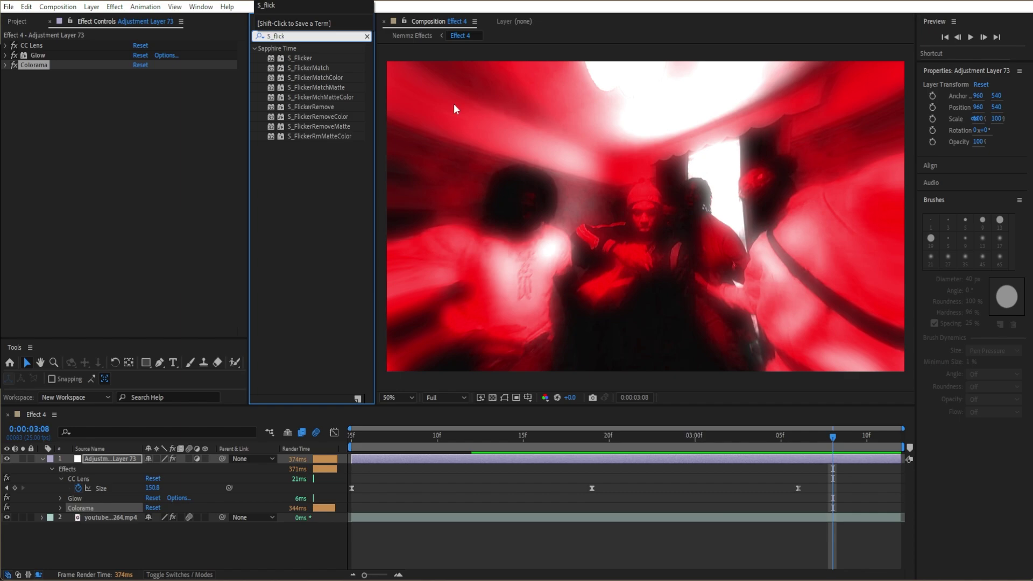
double_click(299, 58)
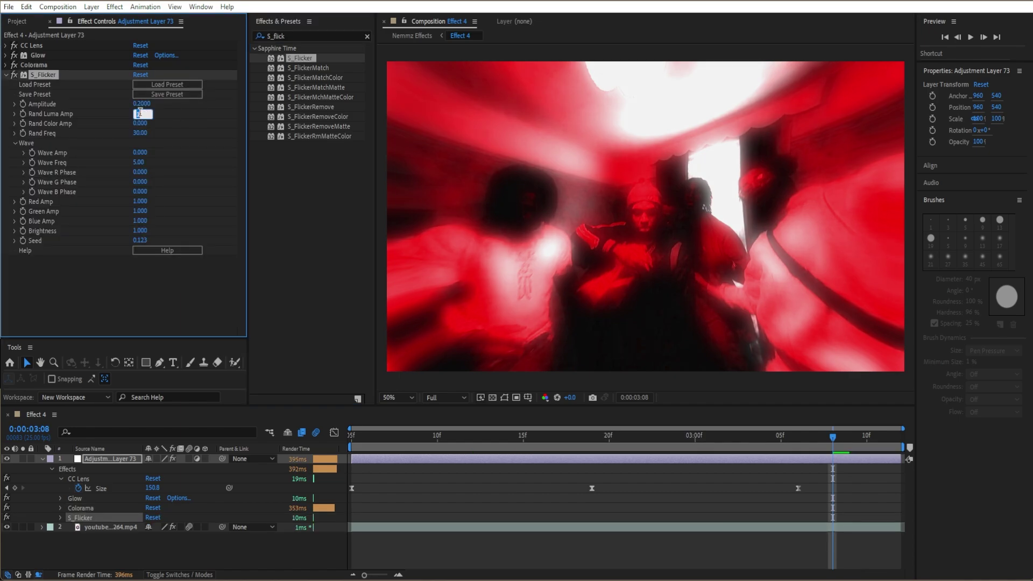
Step: Set the S_Flicker Amplitude to 0.7
left_click(154, 113)
left_click(142, 103)
type("0.7")
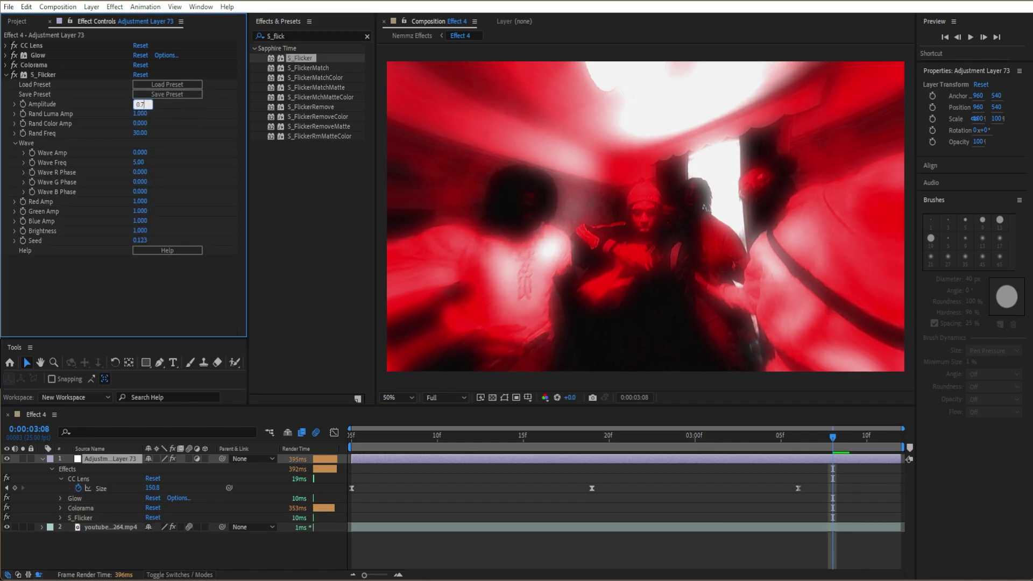
left_click(185, 123)
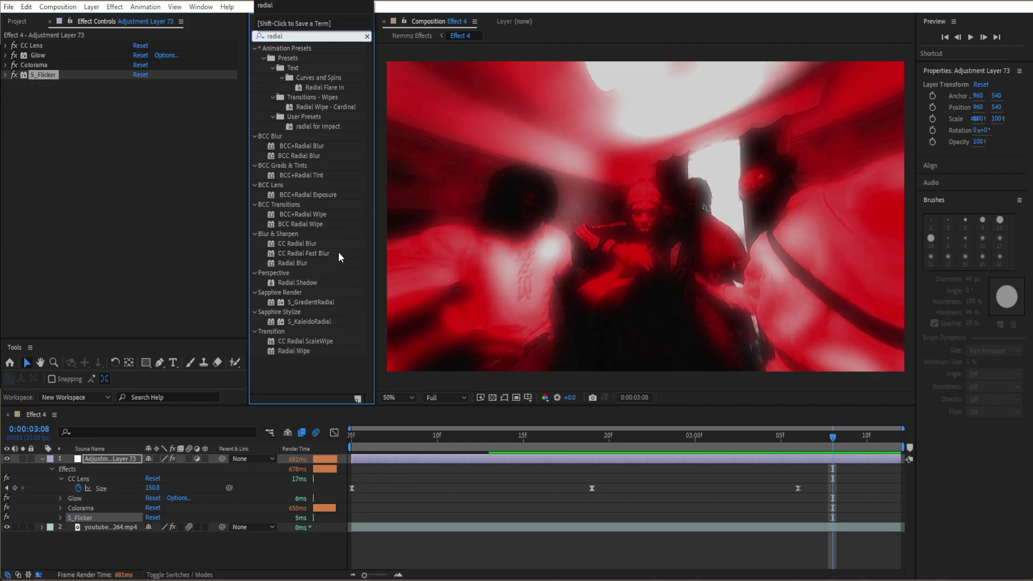
Step: Apply the Blur & Sharpen Radial Blur effect to the adjustment layer and set its Antialiasing to High
left_click_drag(300, 267, 167, 210)
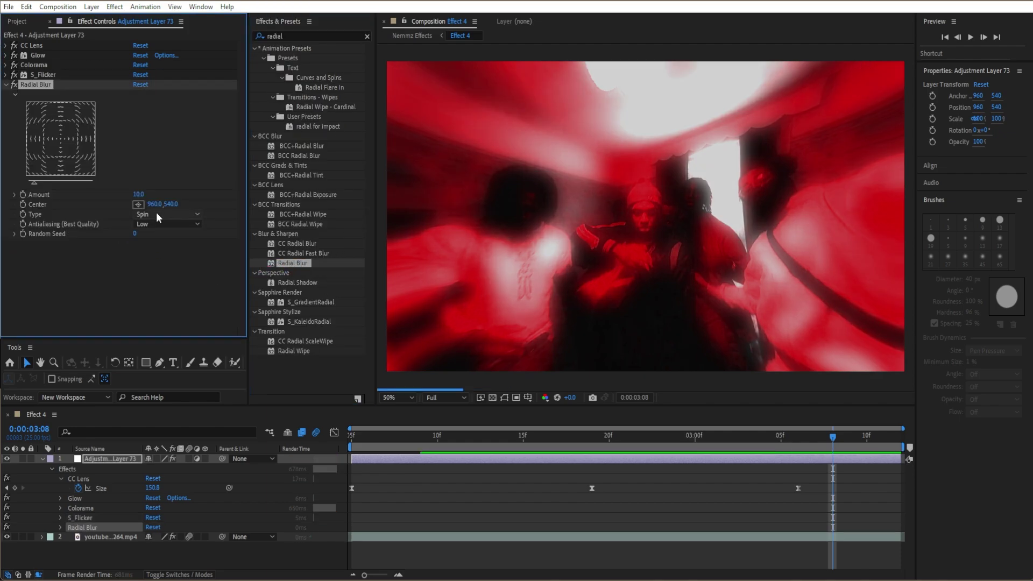
left_click(159, 224)
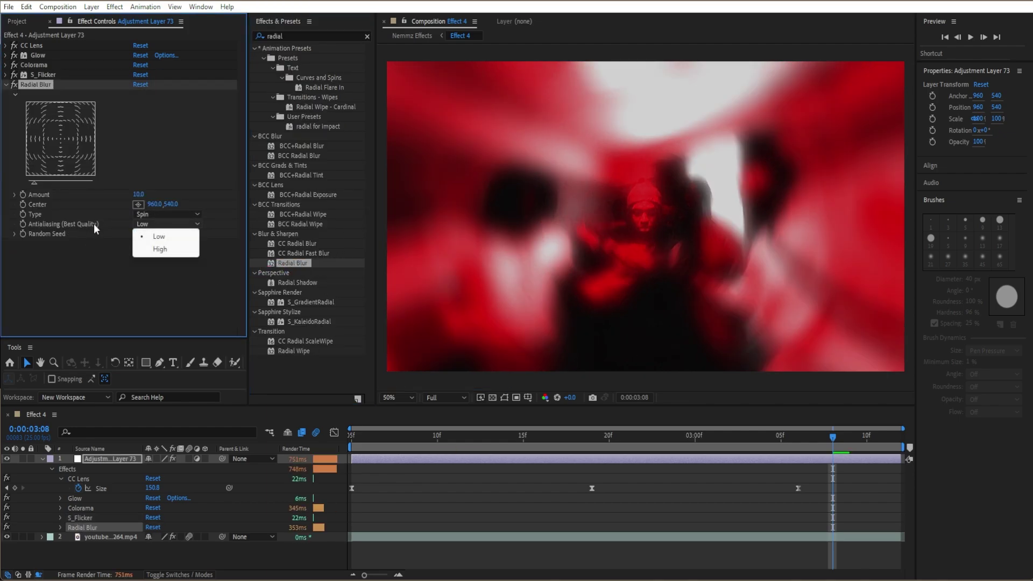
left_click(147, 249)
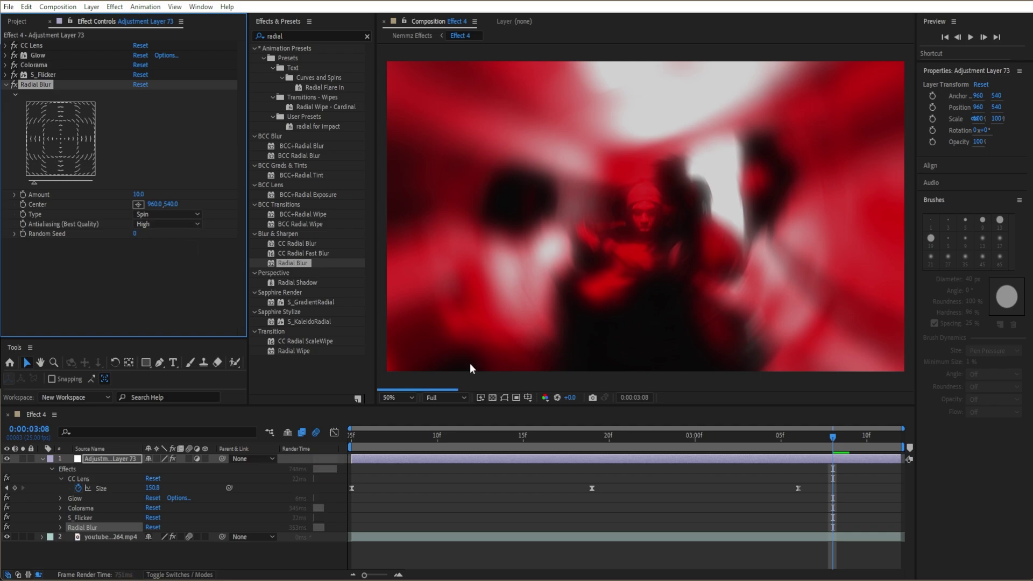
Step: Keyframe the Radial Blur Amount at 0 at 0:00:02:11 and reveal the layer's keyframed properties
left_click_drag(540, 438, 676, 448)
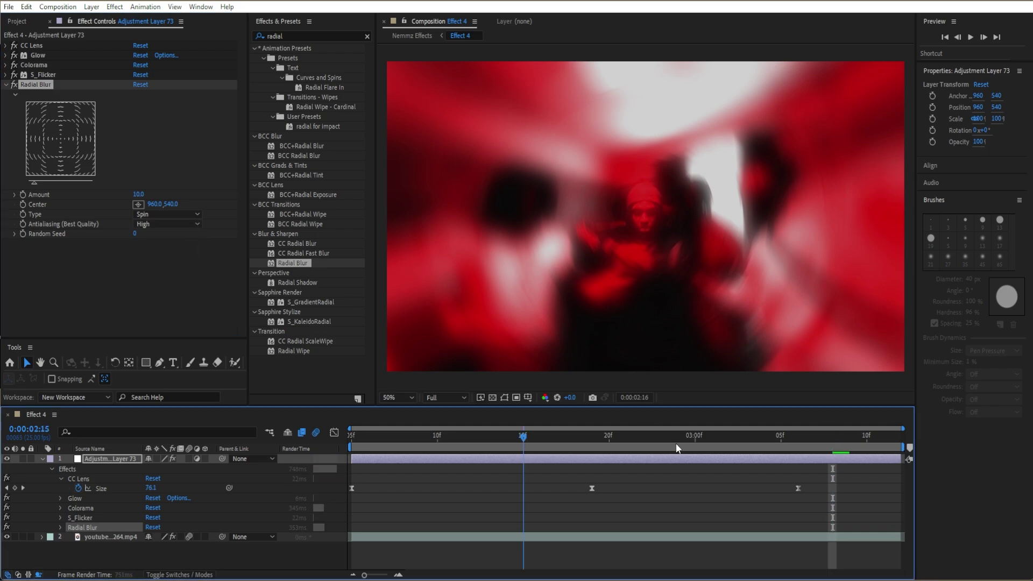
left_click(436, 434)
scroll(446, 429, "up", 2)
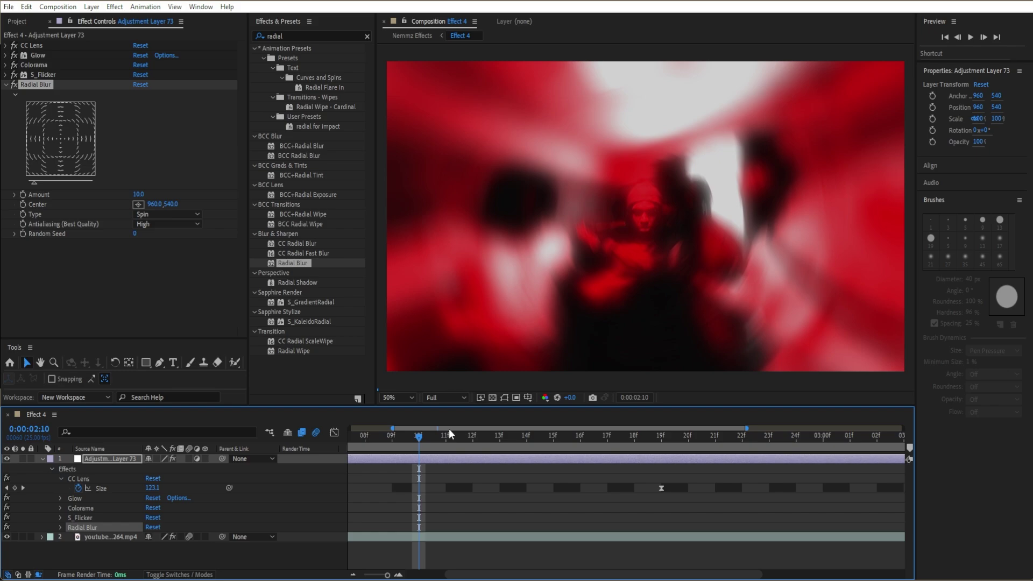
left_click(449, 429)
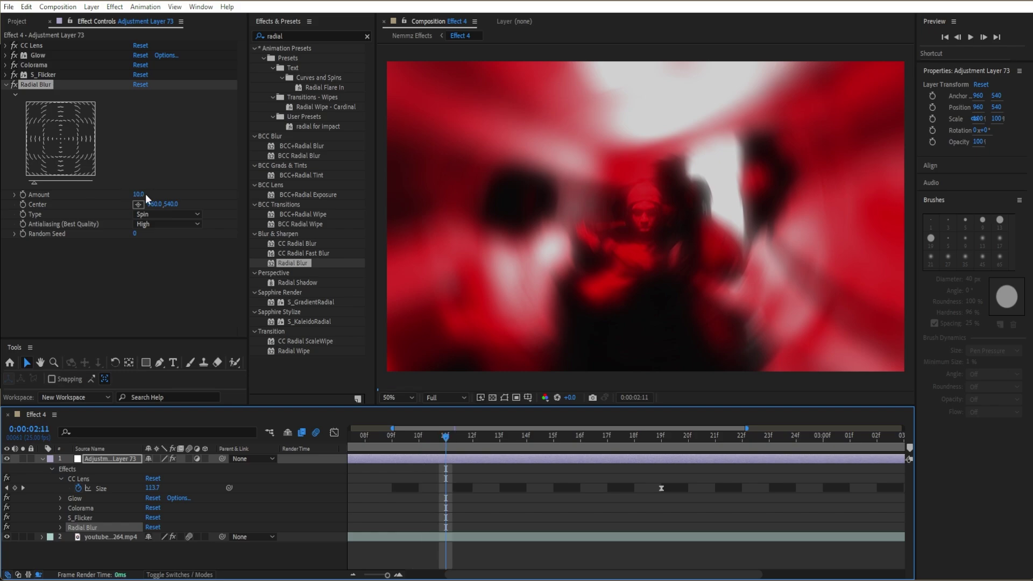
left_click_drag(146, 195, 135, 195)
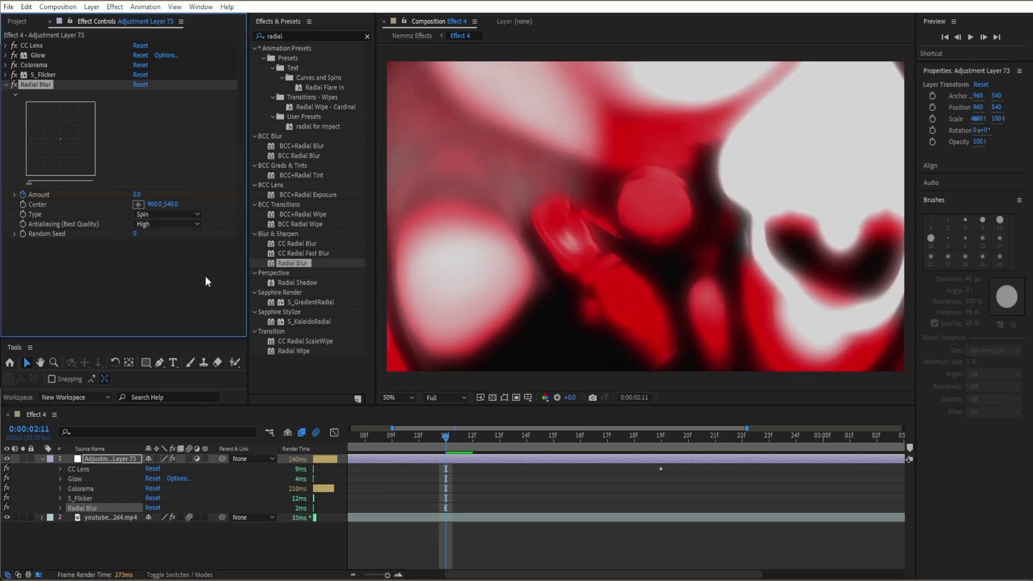
key("u")
Step: Keyframe the Radial Blur Amount at 10 at 0:00:02:20 and back at 0 at 0:00:03:06
left_click(687, 436)
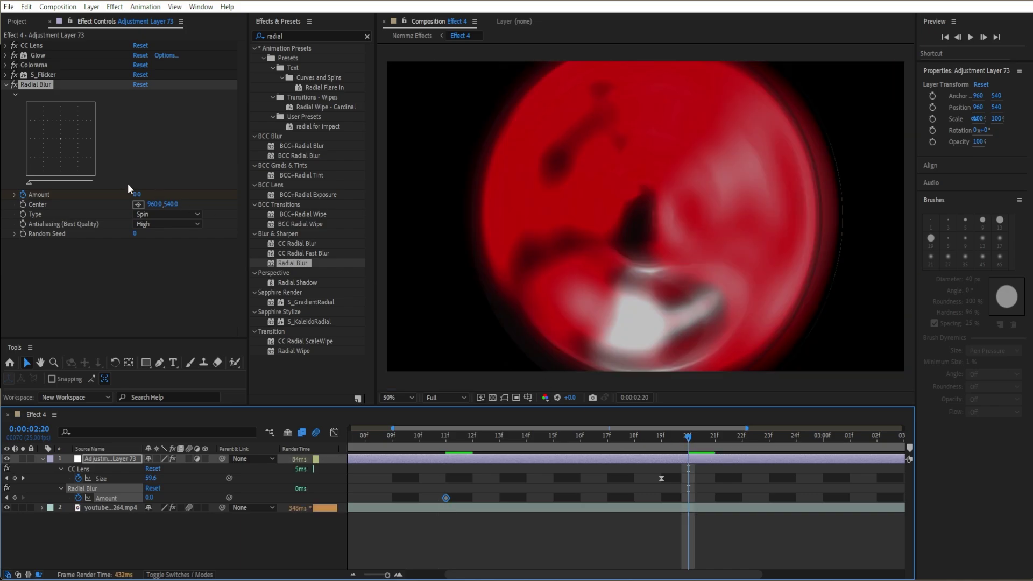
left_click(136, 194)
type("10")
key("Return")
left_click_drag(831, 442, 739, 450)
left_click(141, 195)
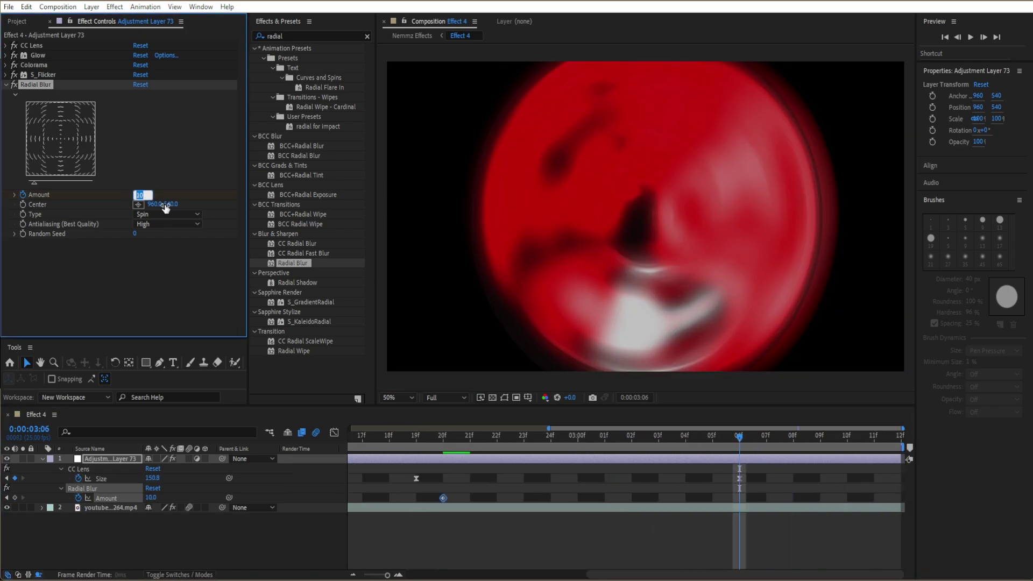
type("0")
key("Return")
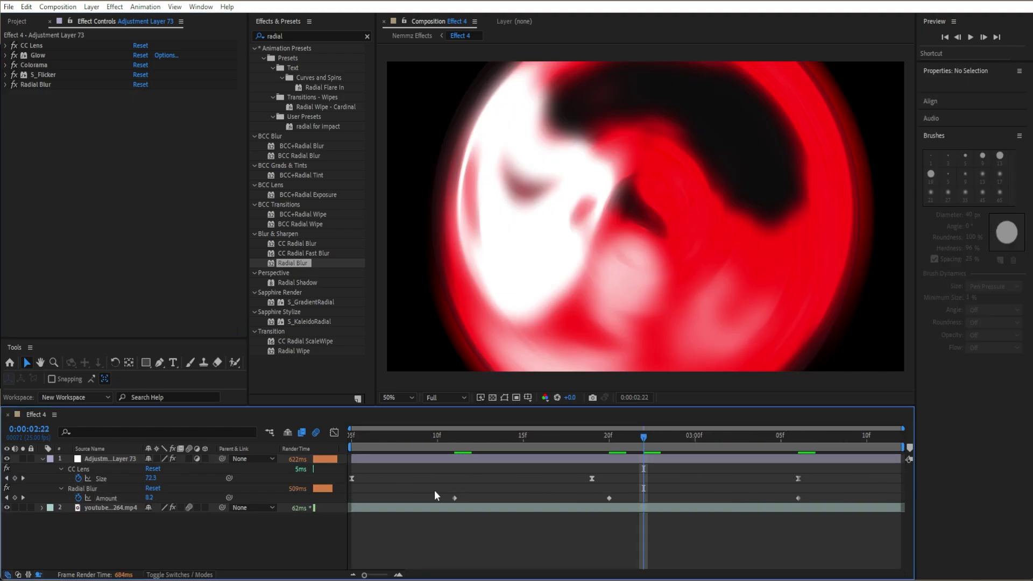
Step: Apply Easy Ease to the three Radial Blur Amount keyframes and save the project
left_click_drag(434, 490, 805, 504)
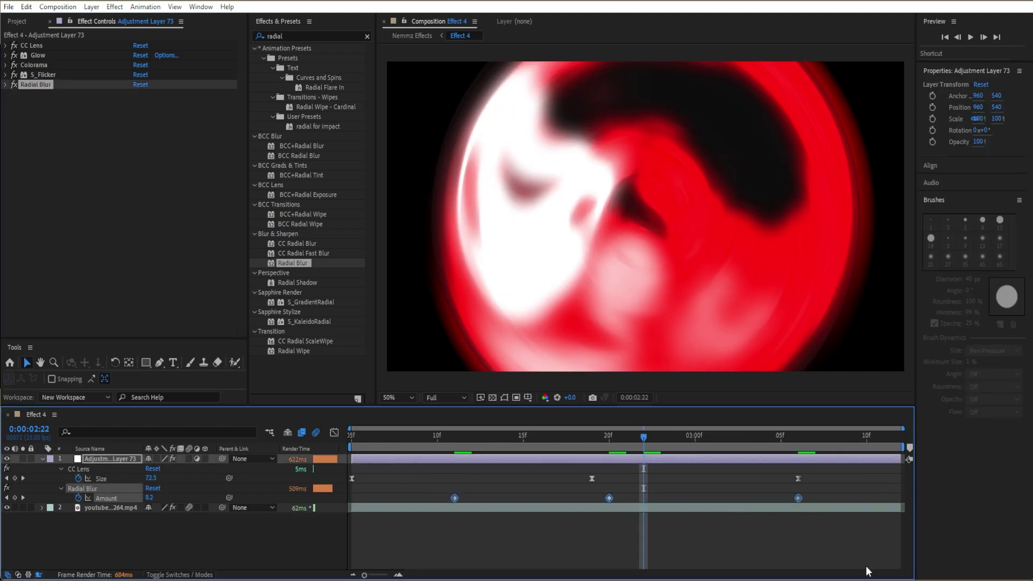
key("F9")
left_click(693, 487)
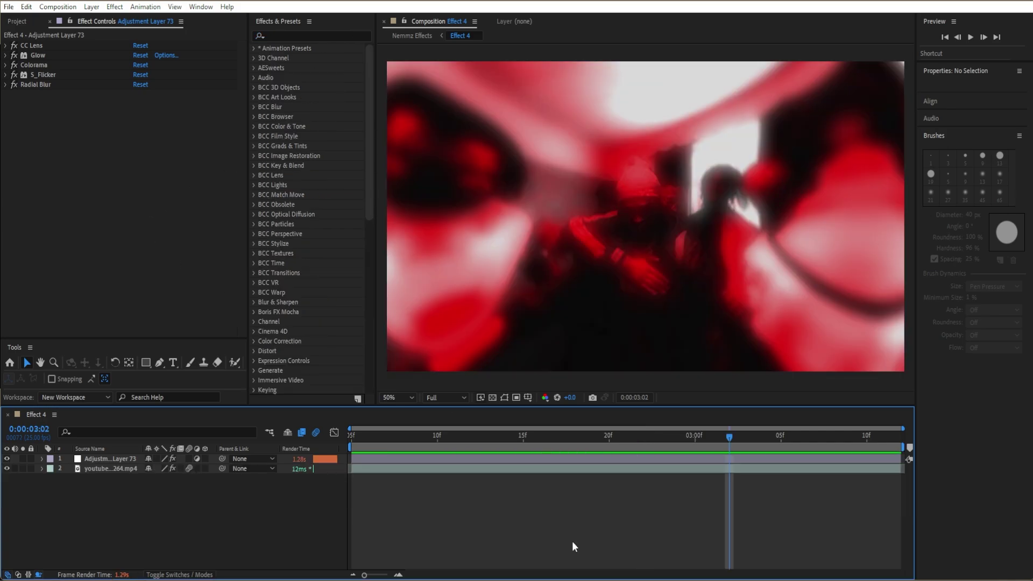
key("ctrl+s")
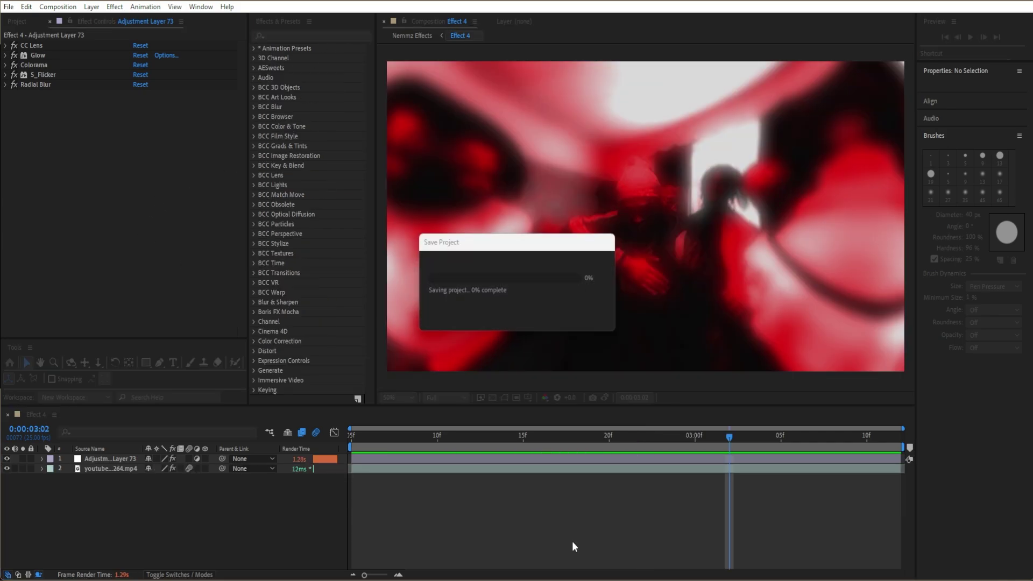